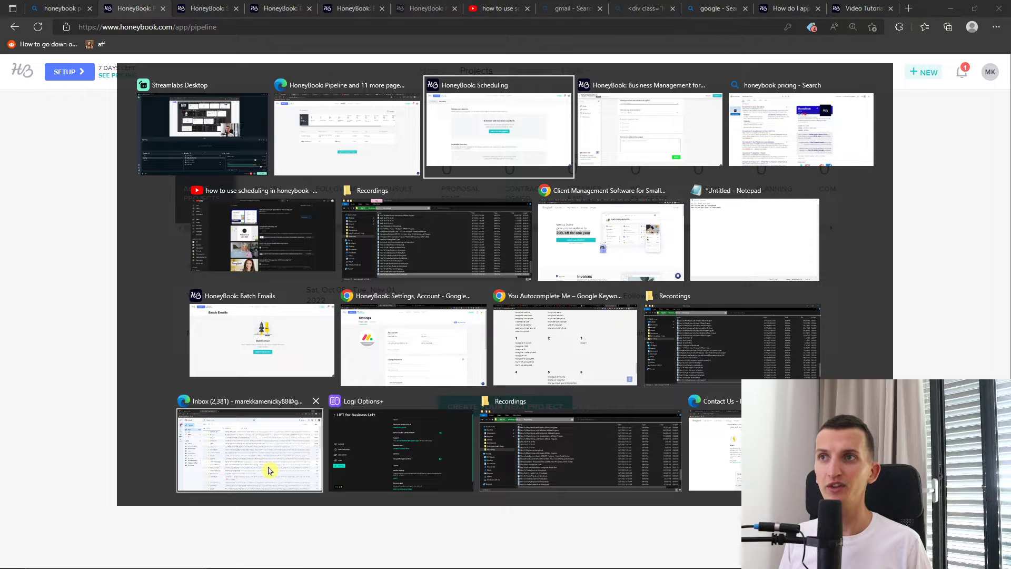
# Look over the invite page's tabs in Chrome, then return to the HoneyBook Projects pipeline in Edge
pyautogui.click(550, 208)
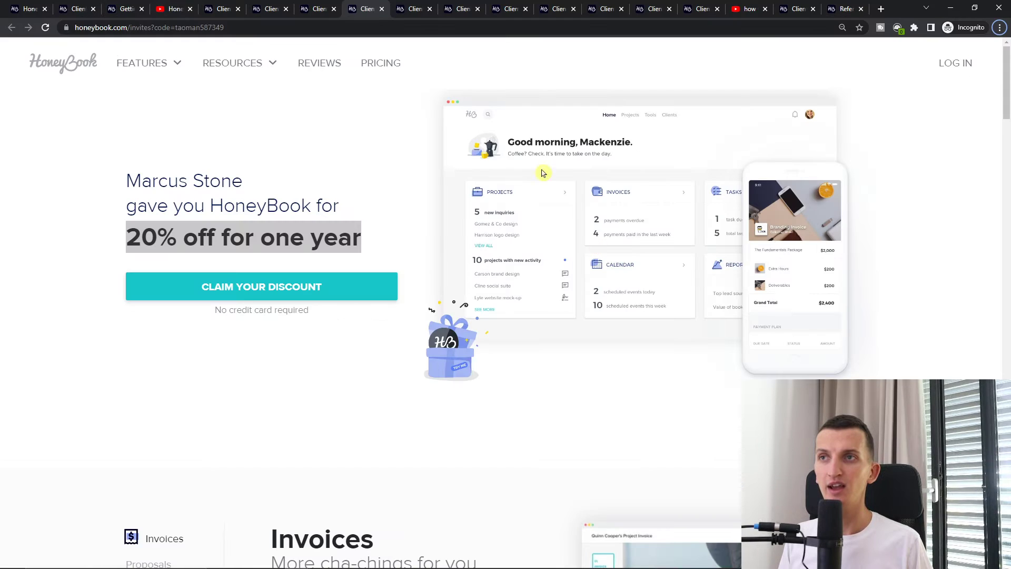
pyautogui.click(175, 8)
pyautogui.middleClick(151, 138)
pyautogui.rightClick(377, 9)
pyautogui.click(392, 9)
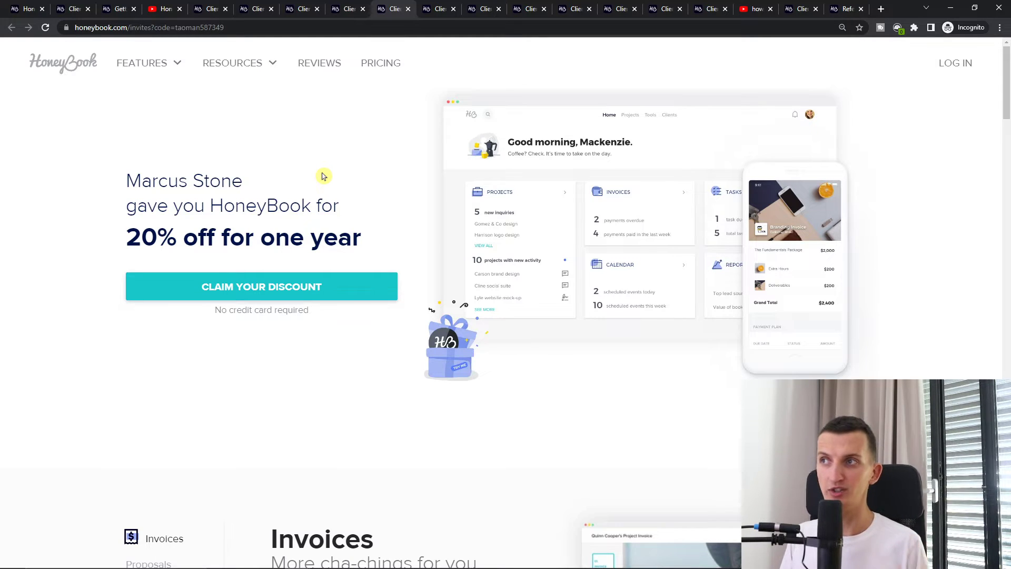
pyautogui.hotkey('alt', 'Tab')
pyautogui.hotkey('alt', 'Tab')
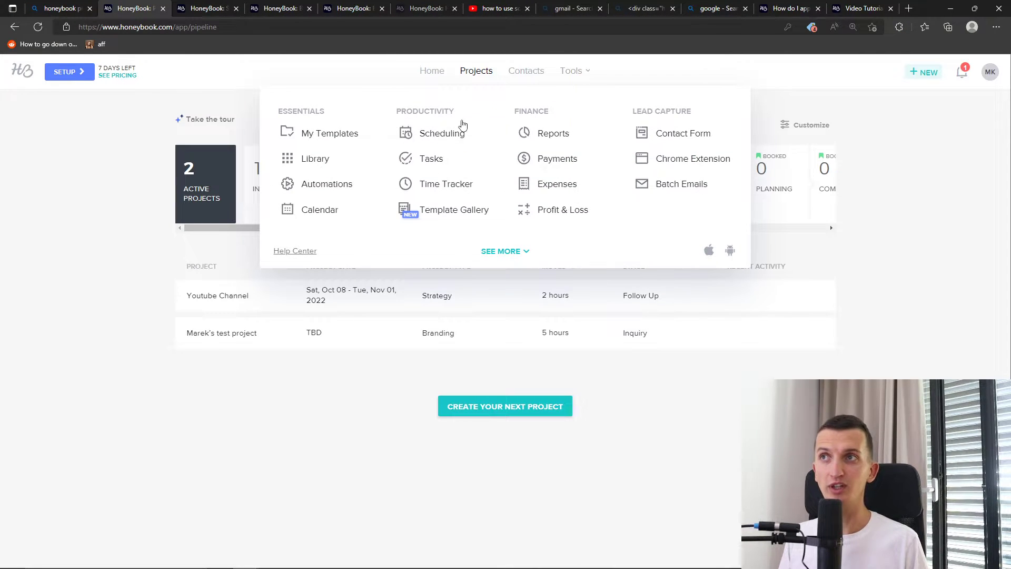
# Go to Scheduling from the Tools menu
pyautogui.moveTo(578, 73)
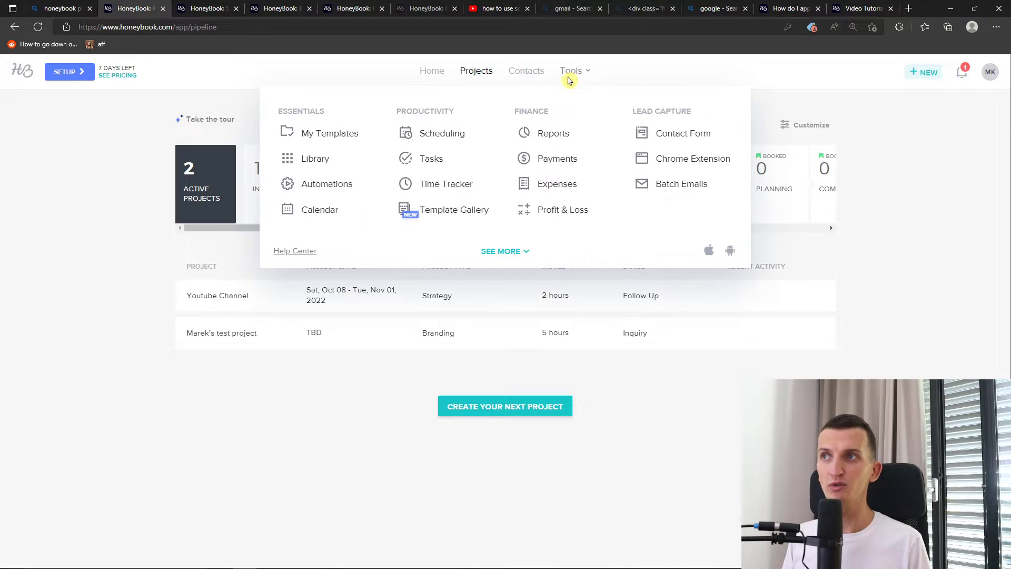
pyautogui.click(447, 135)
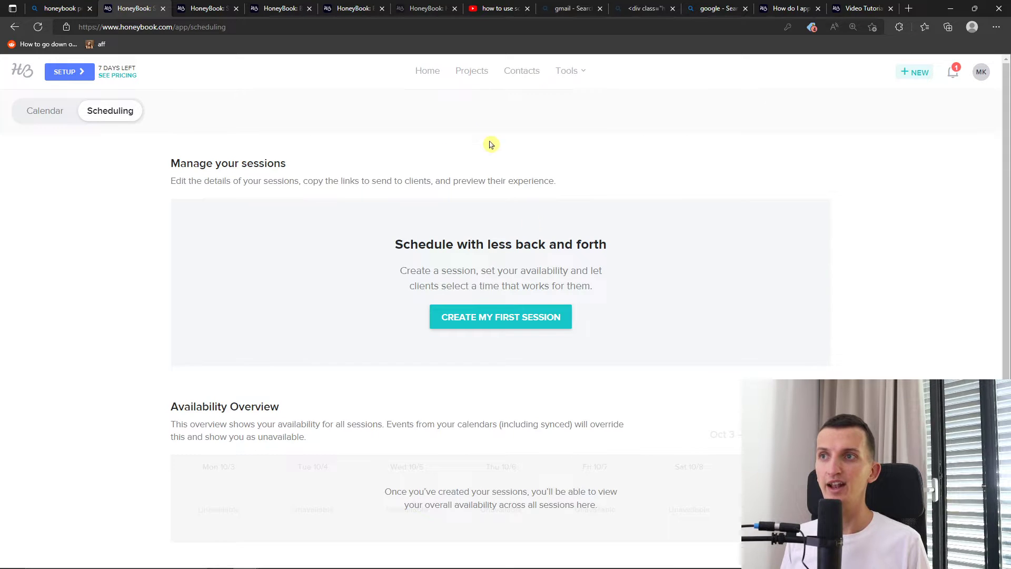
# Create the first session type, zoom in the page, and try In-person as its type
pyautogui.click(533, 325)
pyautogui.click(368, 215)
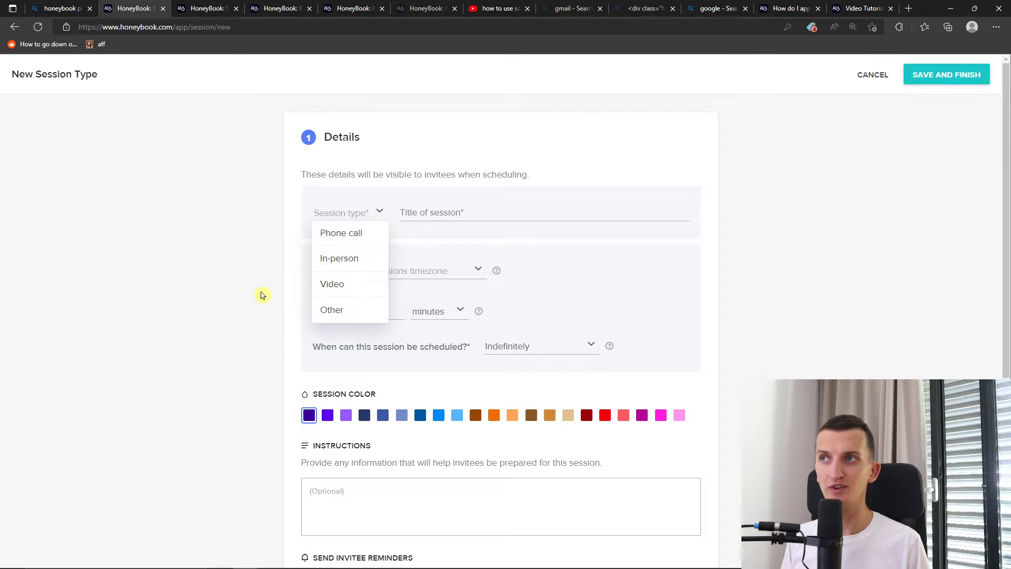
pyautogui.hotkey('ctrl', '+')
pyautogui.hotkey('ctrl', '+')
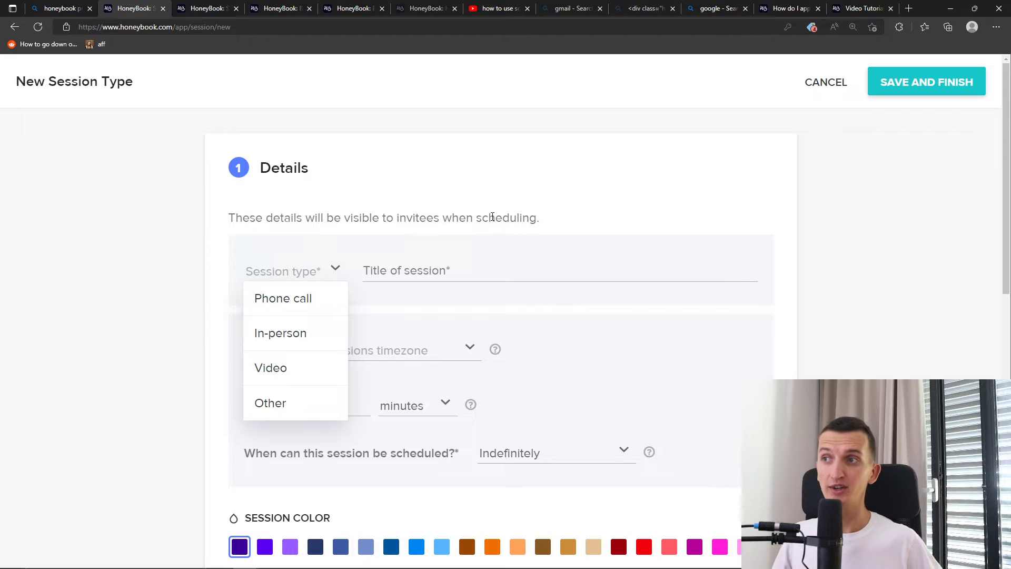
pyautogui.click(296, 332)
pyautogui.click(382, 272)
# Try Video as the session type with Zoom as the provider
pyautogui.click(311, 274)
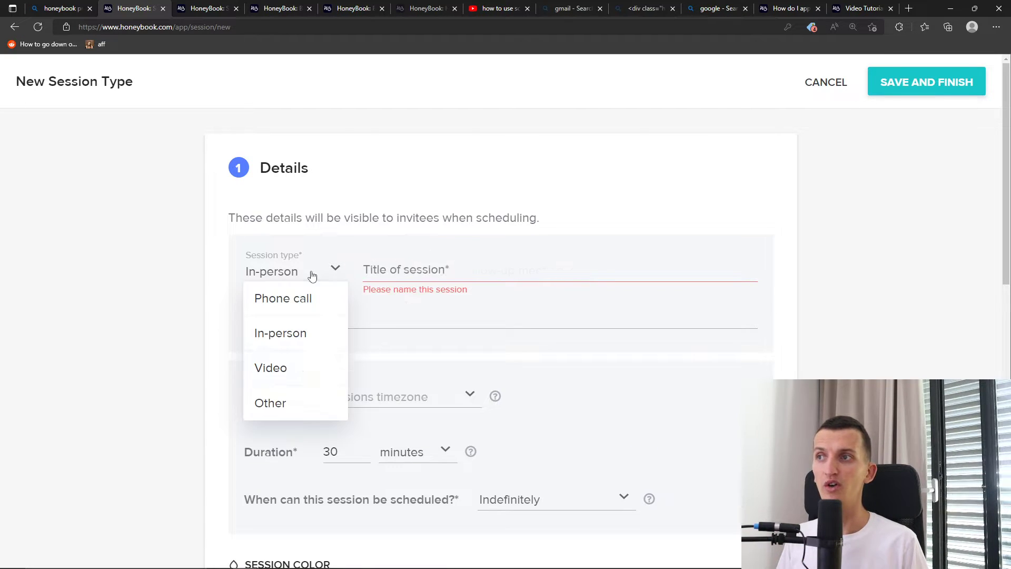
pyautogui.click(302, 365)
pyautogui.click(322, 330)
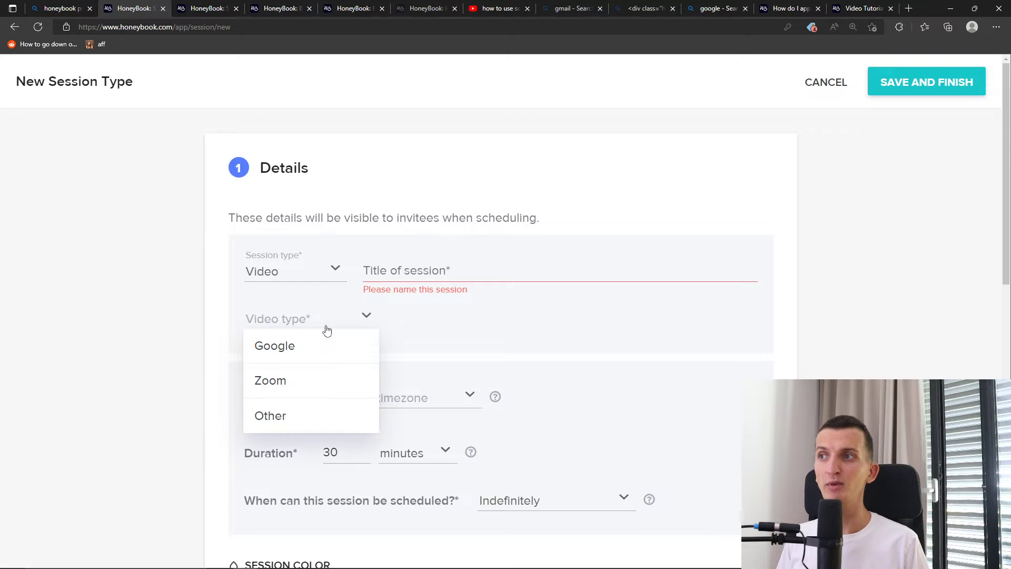
pyautogui.click(307, 375)
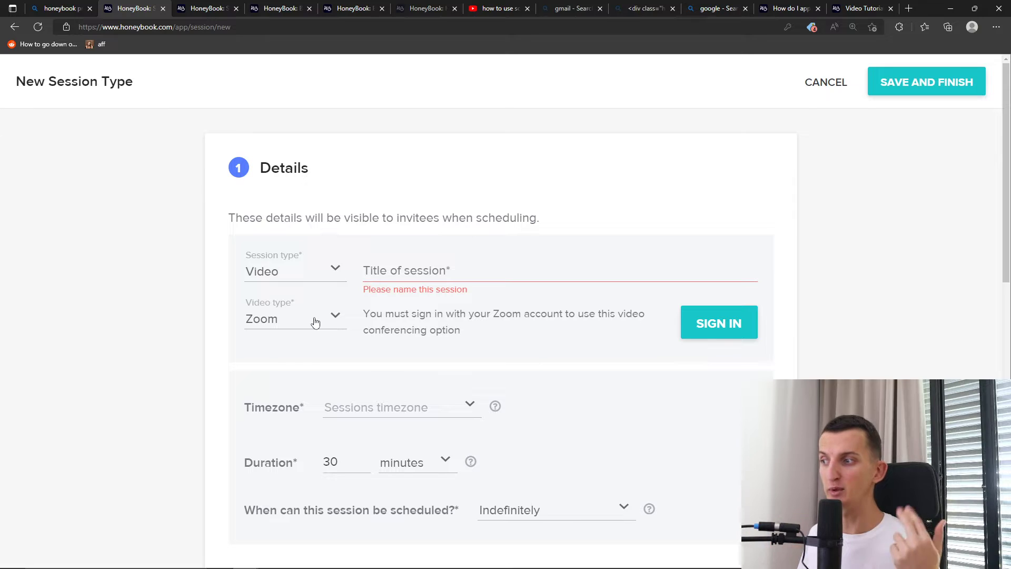
# Try Phone call, toggling between invitee calls and host calls
pyautogui.click(323, 284)
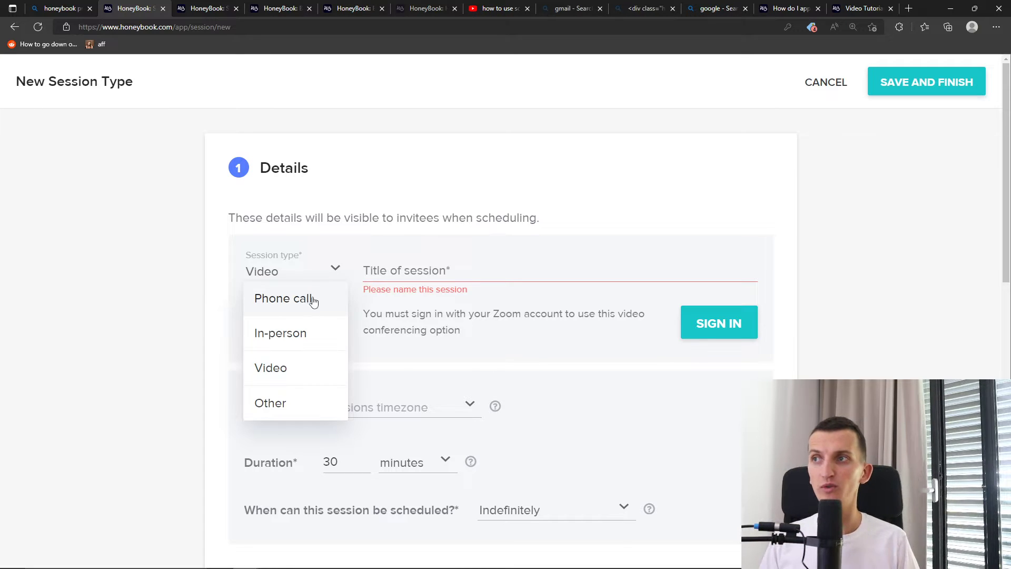
pyautogui.click(311, 300)
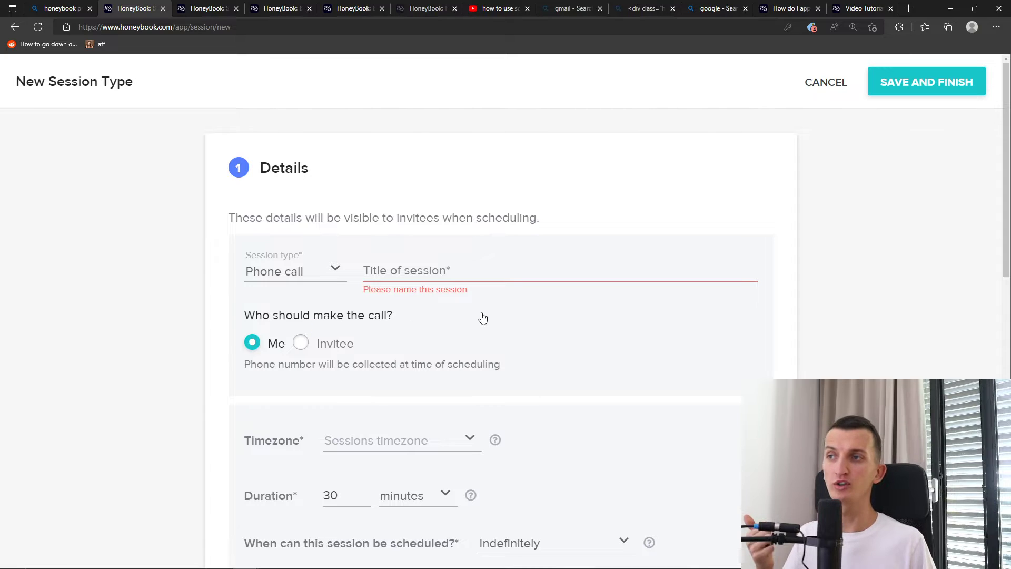
pyautogui.click(341, 346)
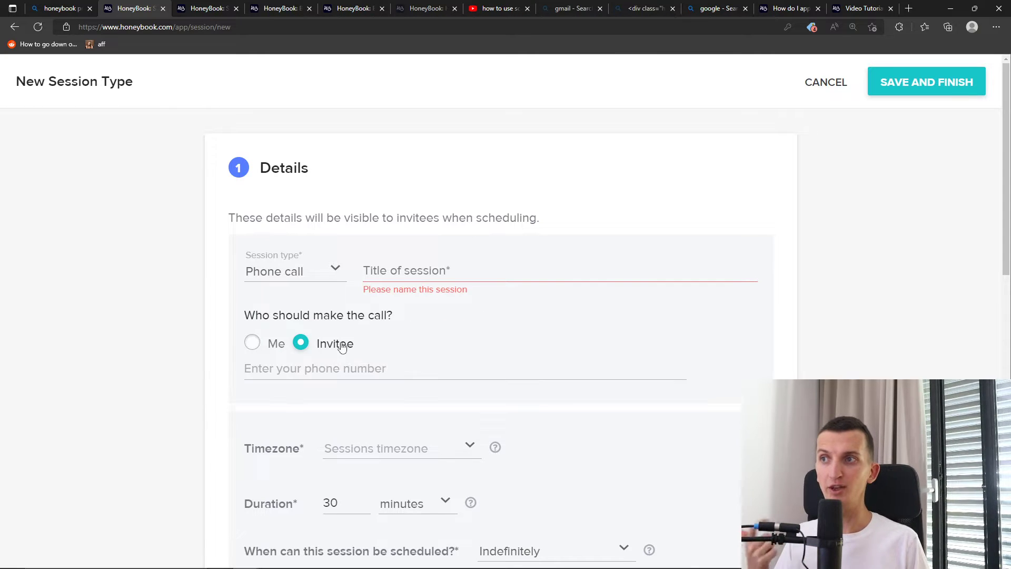
pyautogui.click(264, 349)
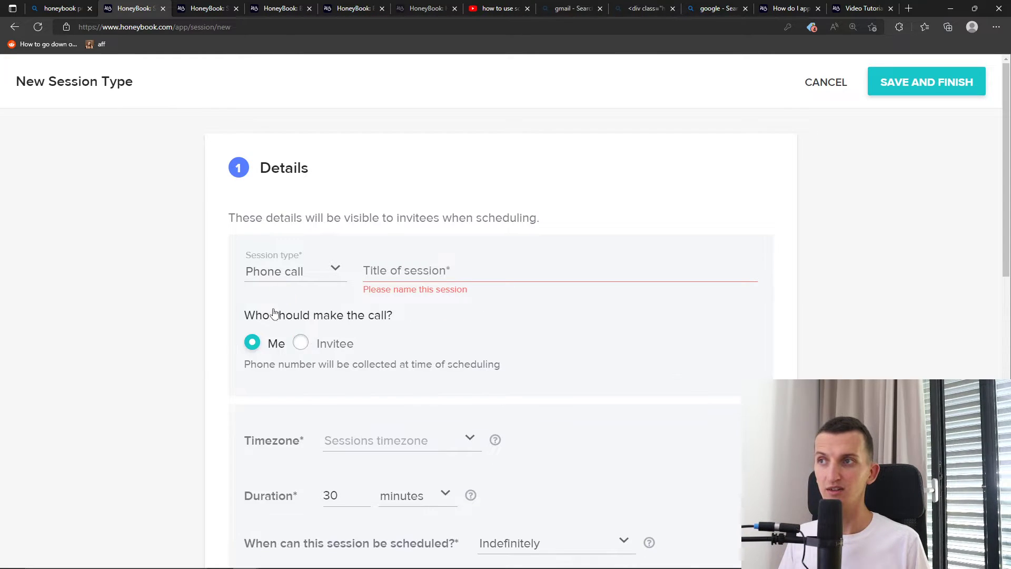
# Switch briefly to In-person, then settle back on Video as the session type
pyautogui.click(293, 271)
pyautogui.click(289, 332)
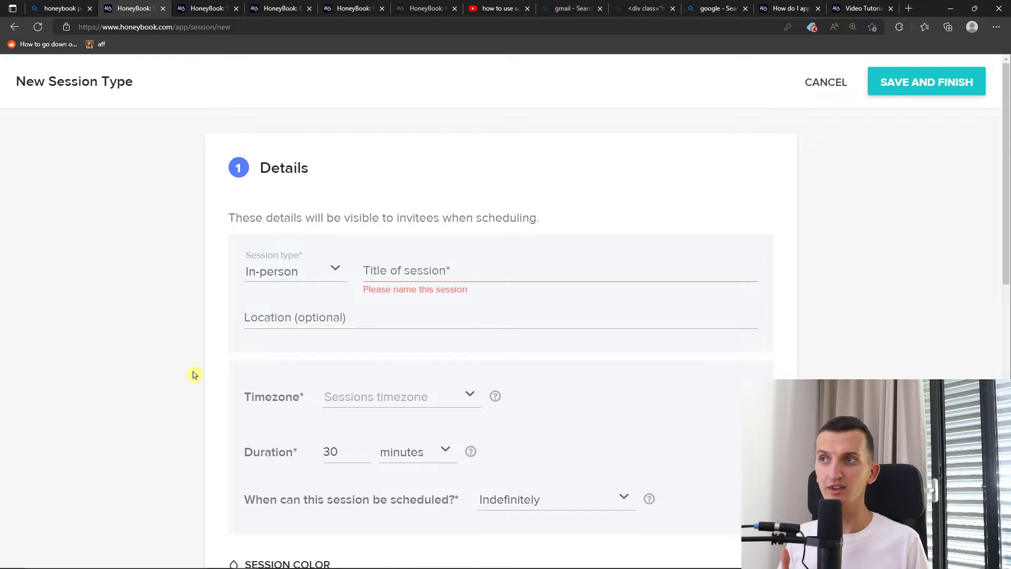
pyautogui.click(279, 280)
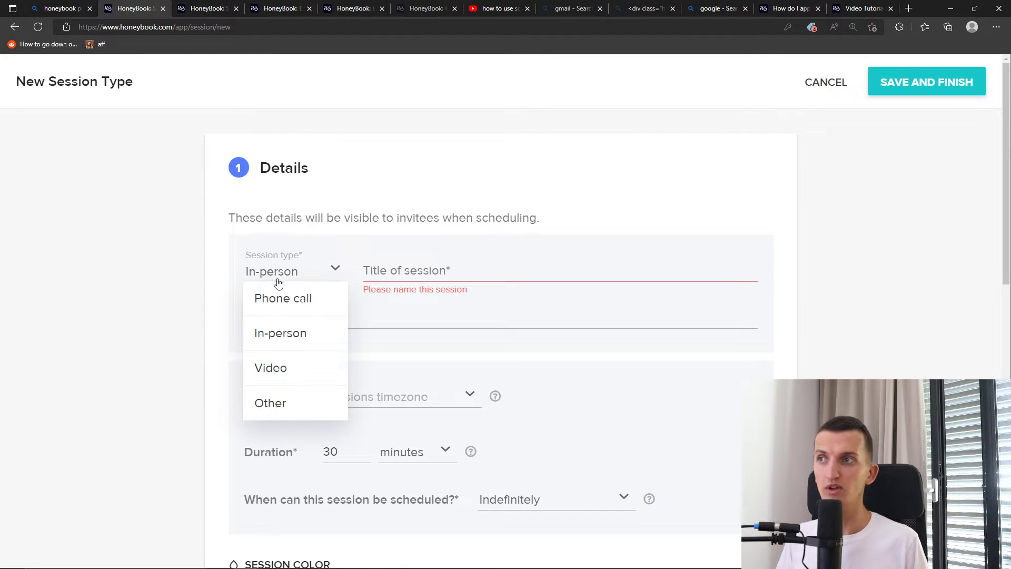
pyautogui.click(255, 363)
pyautogui.click(288, 322)
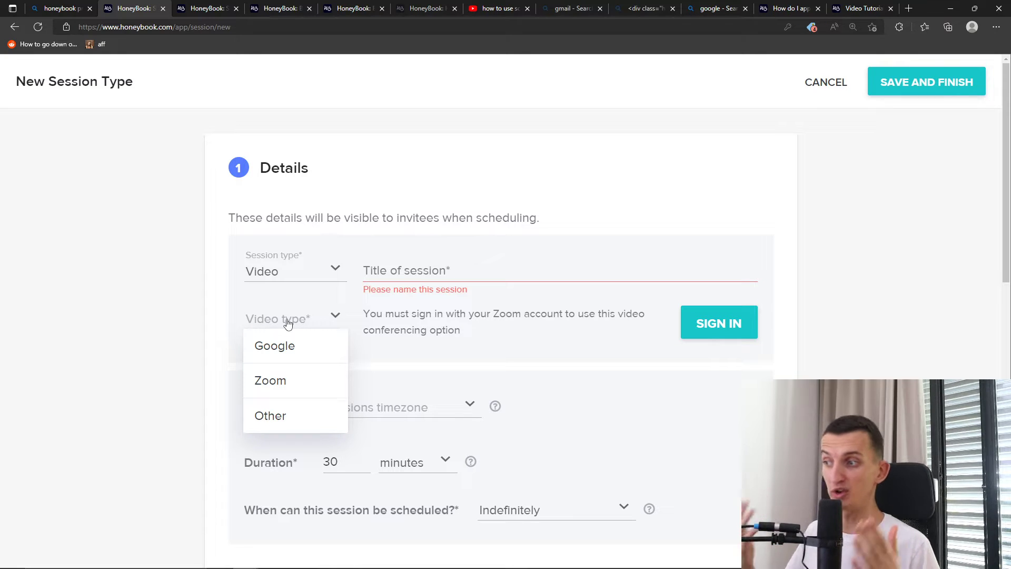
pyautogui.click(403, 263)
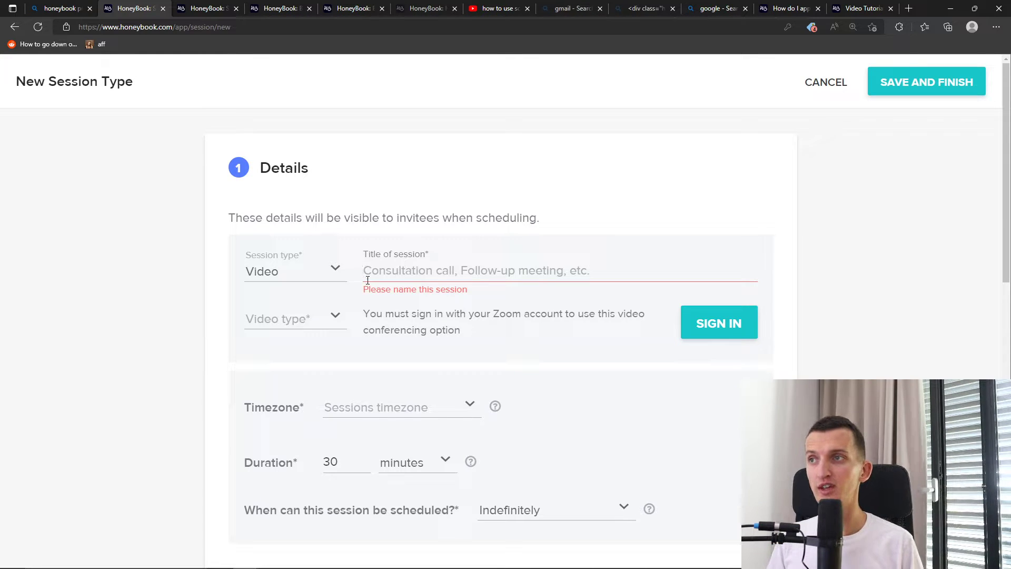
pyautogui.click(340, 281)
# Set the session type to In-person and title the session 'Coaching'
pyautogui.click(293, 343)
pyautogui.click(418, 279)
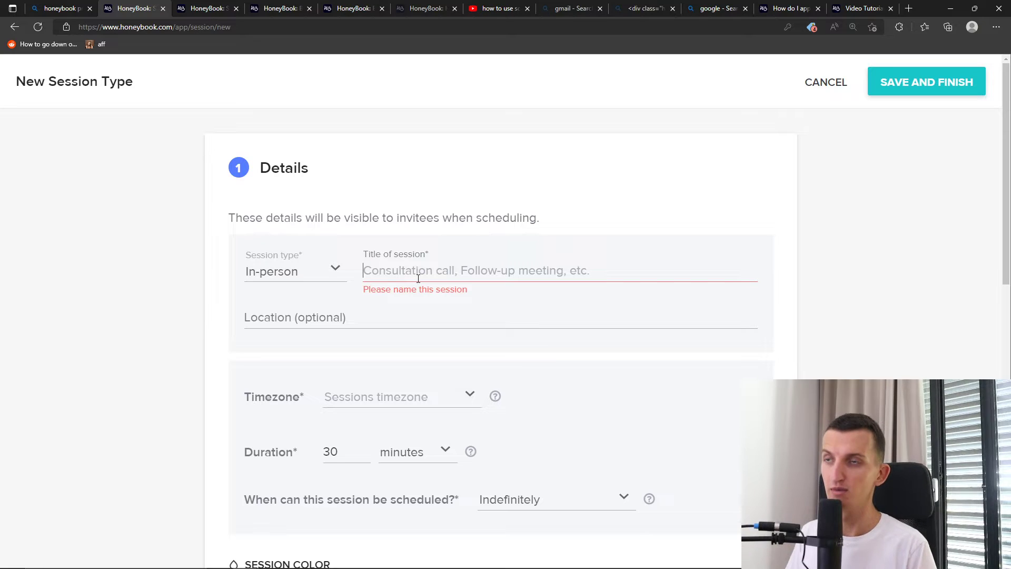
pyautogui.write('cons')
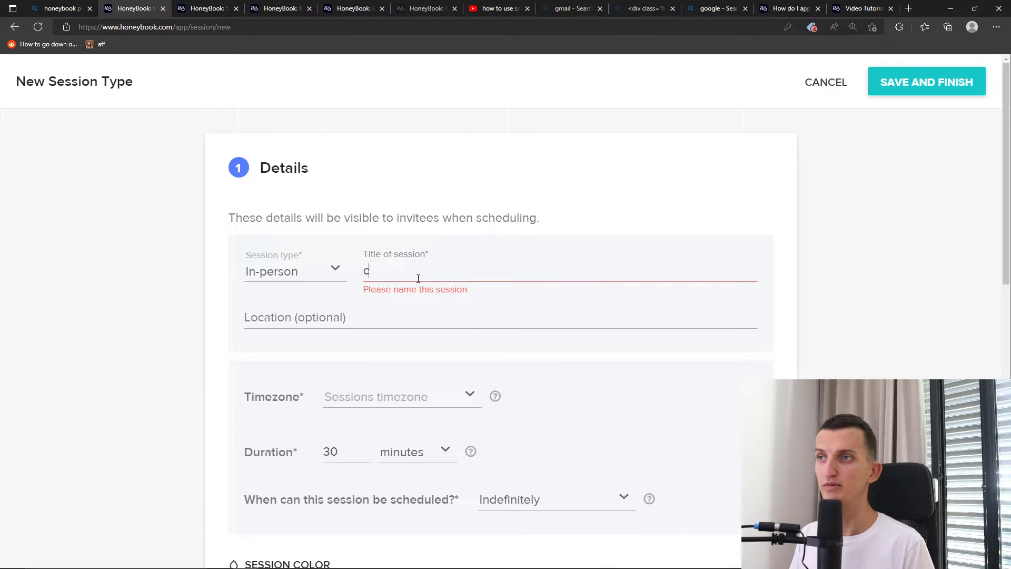
pyautogui.press('BackSpace')
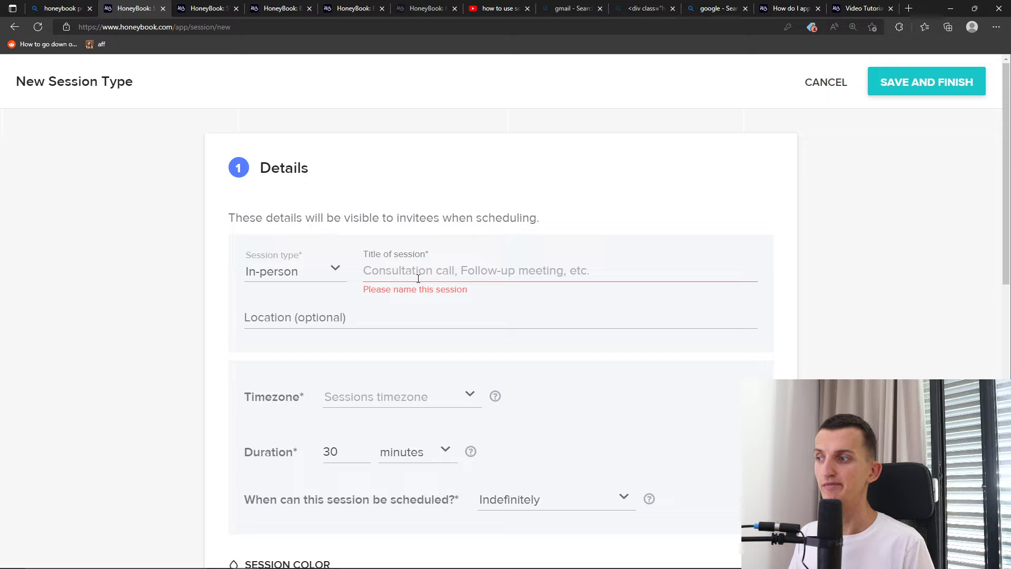
pyautogui.write('coaching')
pyautogui.hotkey('ctrl', 'a')
pyautogui.write('C')
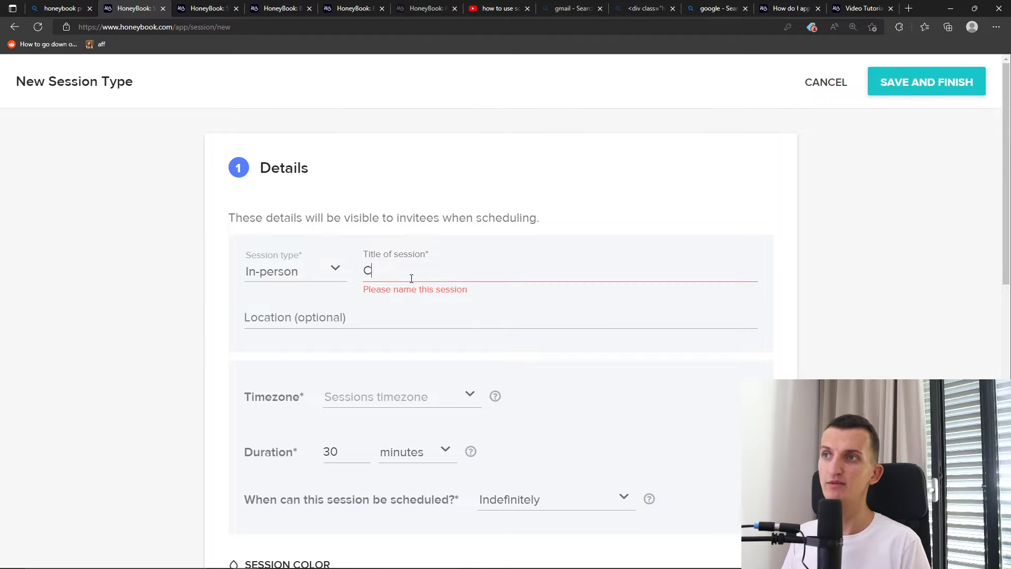
pyautogui.write('oaching')
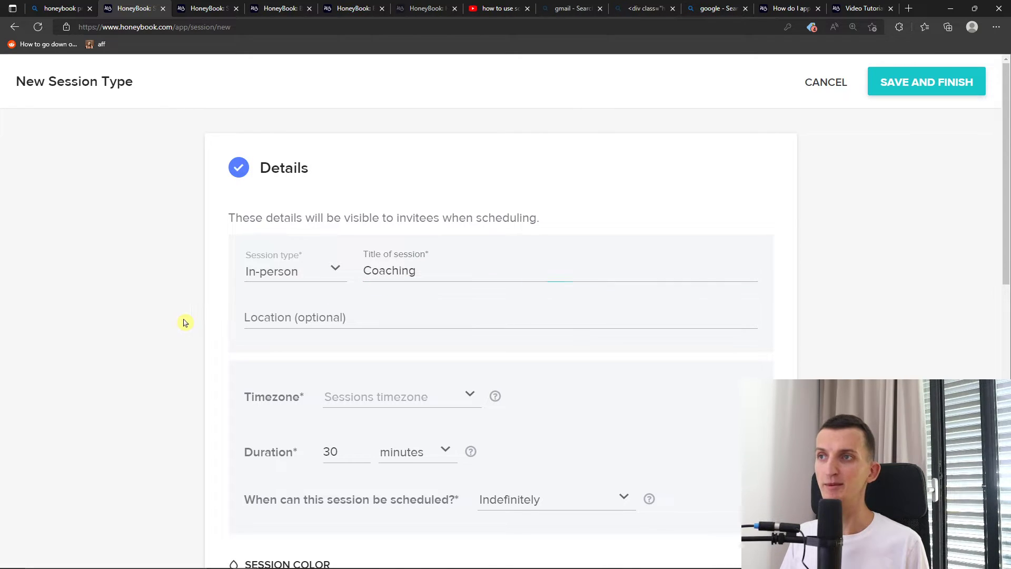
pyautogui.scroll(-2, 189, 320)
pyautogui.click(339, 296)
# Set the session timezone to EDT/EST
pyautogui.scroll(-4, 389, 348)
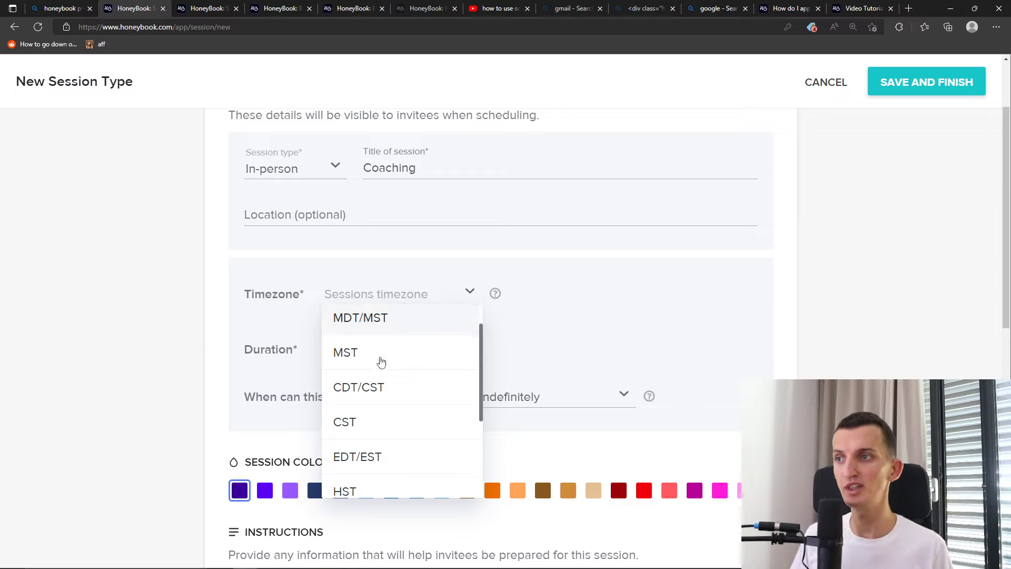
pyautogui.scroll(2, 408, 354)
pyautogui.scroll(1, 407, 354)
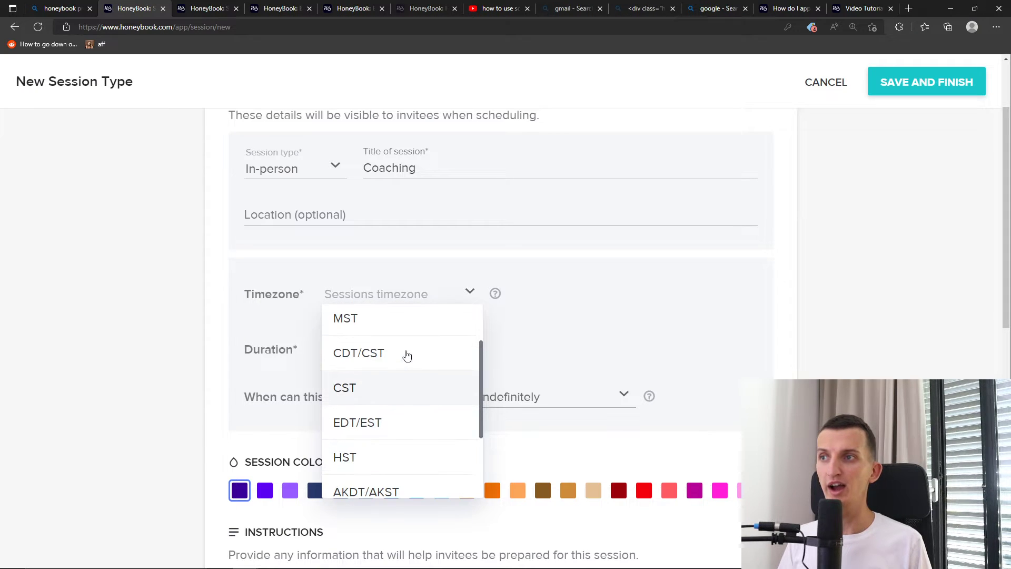
pyautogui.scroll(1, 388, 406)
pyautogui.scroll(-1, 388, 407)
pyautogui.click(376, 424)
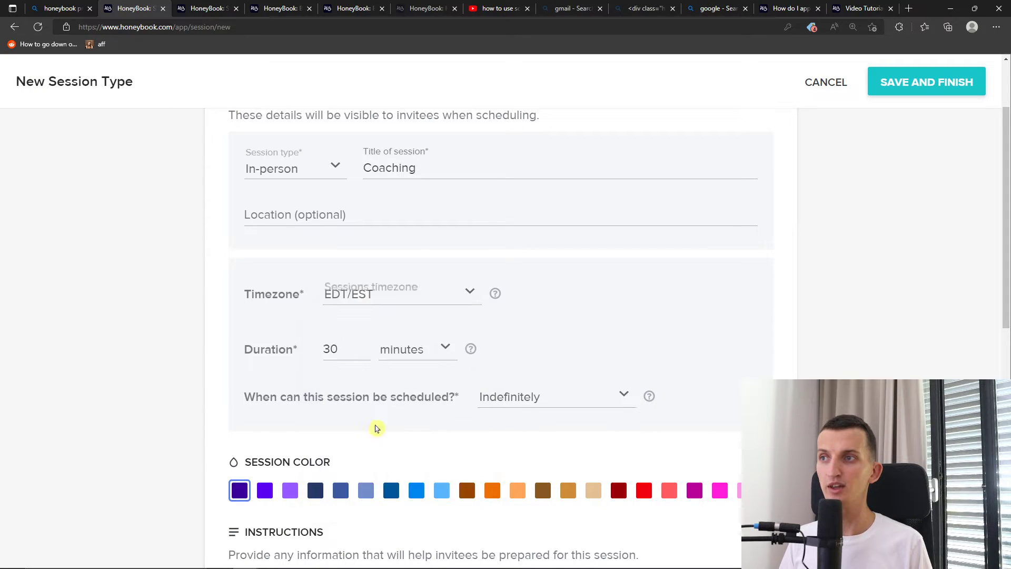
# Change the Duration to 1 hour by switching the unit to hours and entering 1
pyautogui.click(331, 349)
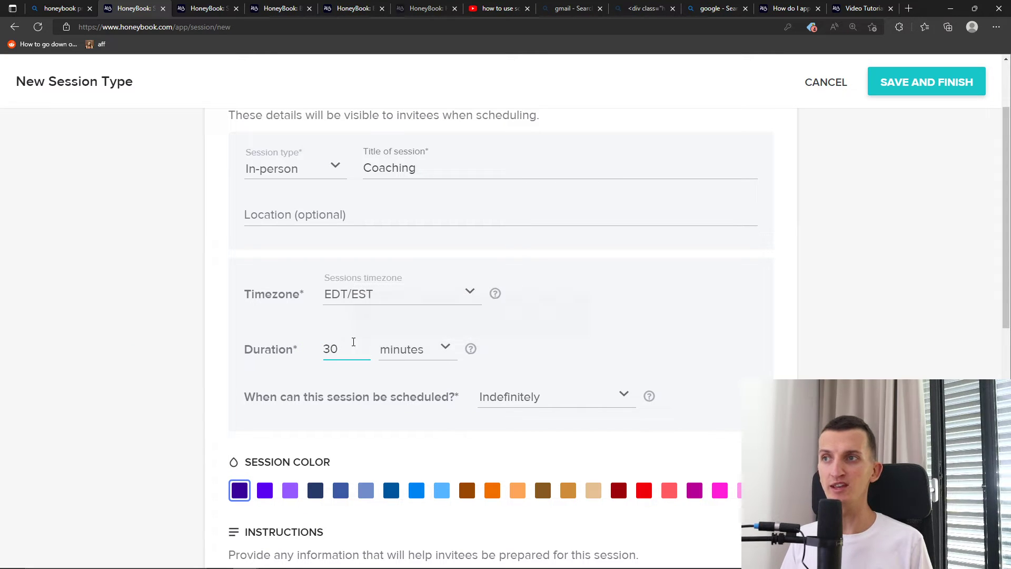
pyautogui.moveTo(351, 349); pyautogui.dragTo(303, 352)
pyautogui.write('10')
pyautogui.write('60')
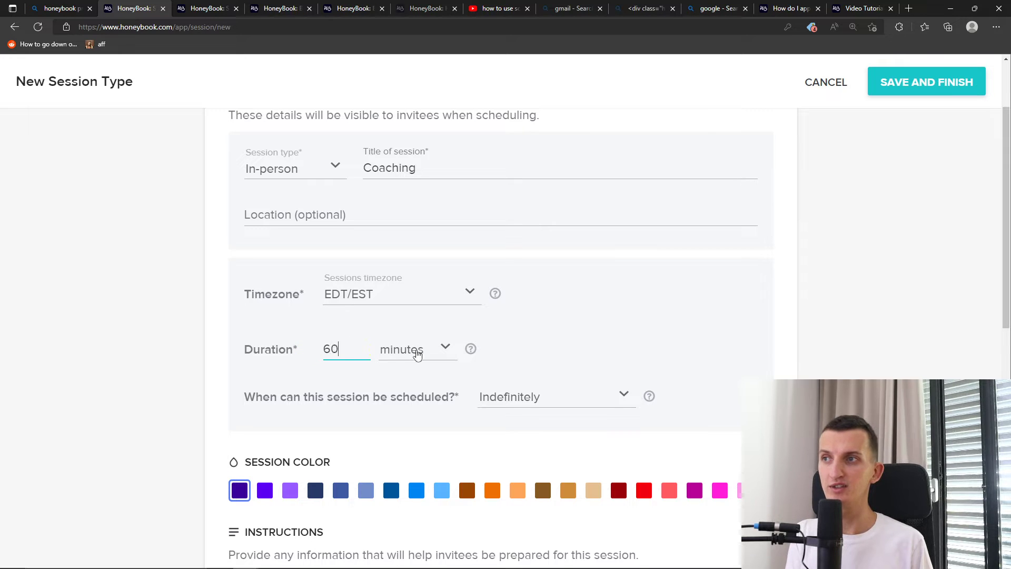
pyautogui.click(417, 355)
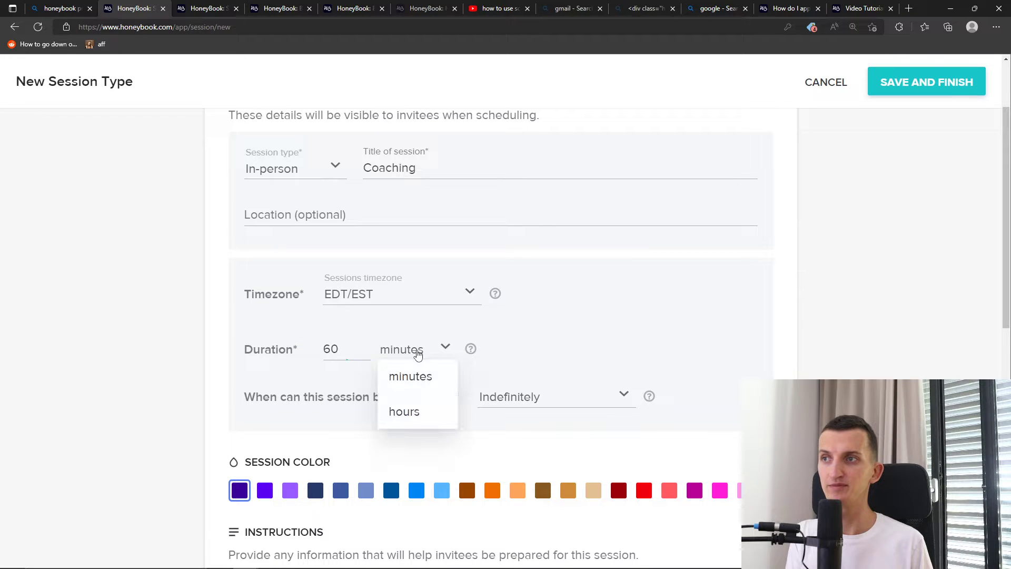
pyautogui.click(414, 417)
pyautogui.moveTo(352, 349); pyautogui.dragTo(303, 344)
pyautogui.write('1')
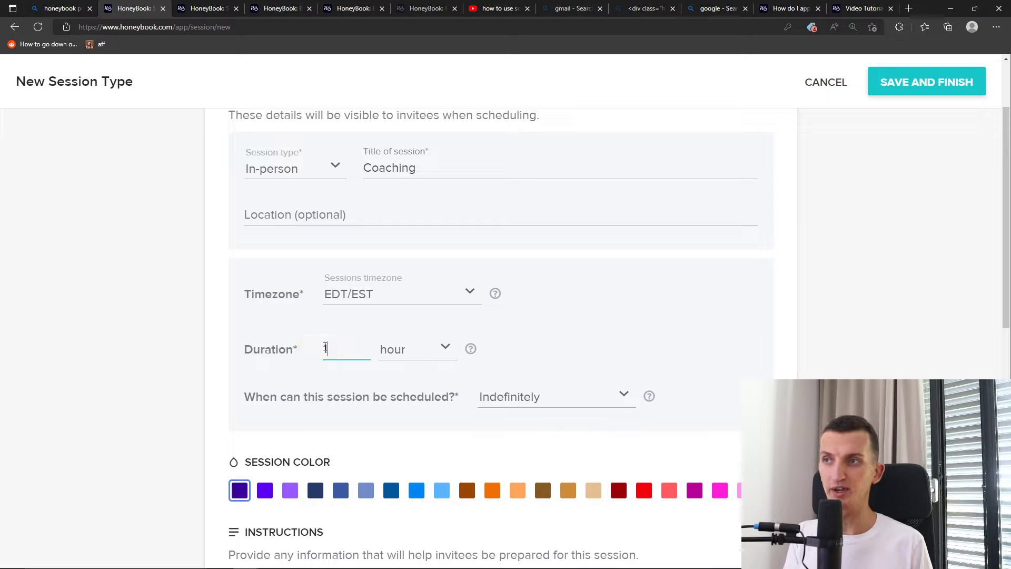
pyautogui.click(639, 354)
pyautogui.scroll(-2, 418, 322)
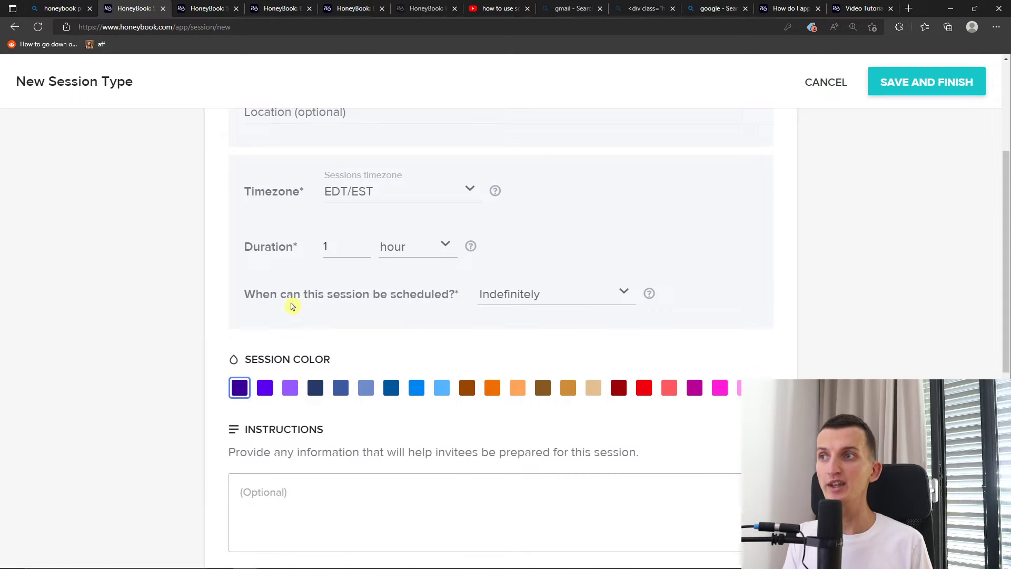
pyautogui.click(515, 303)
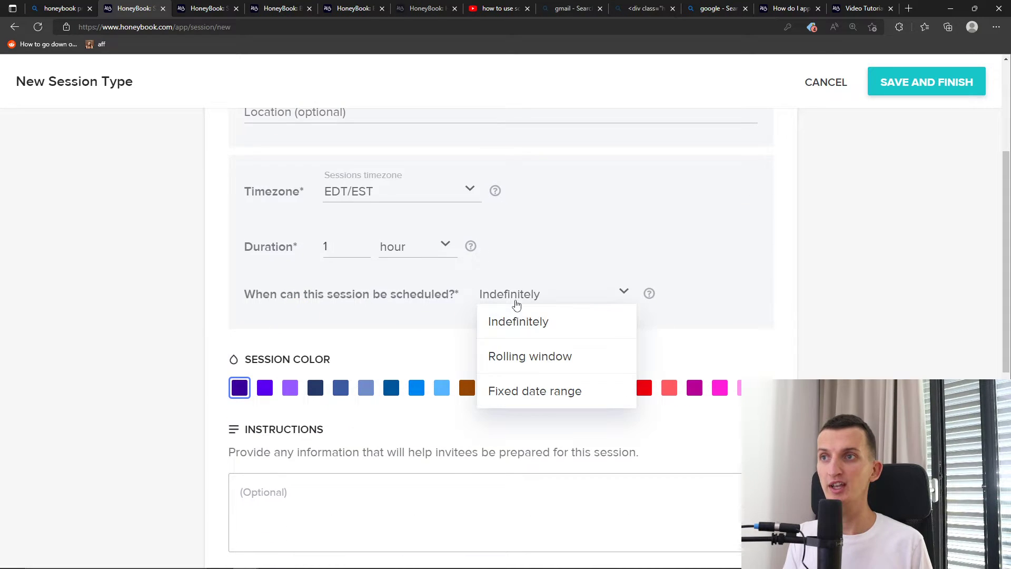
pyautogui.click(528, 355)
pyautogui.click(550, 293)
pyautogui.moveTo(648, 293)
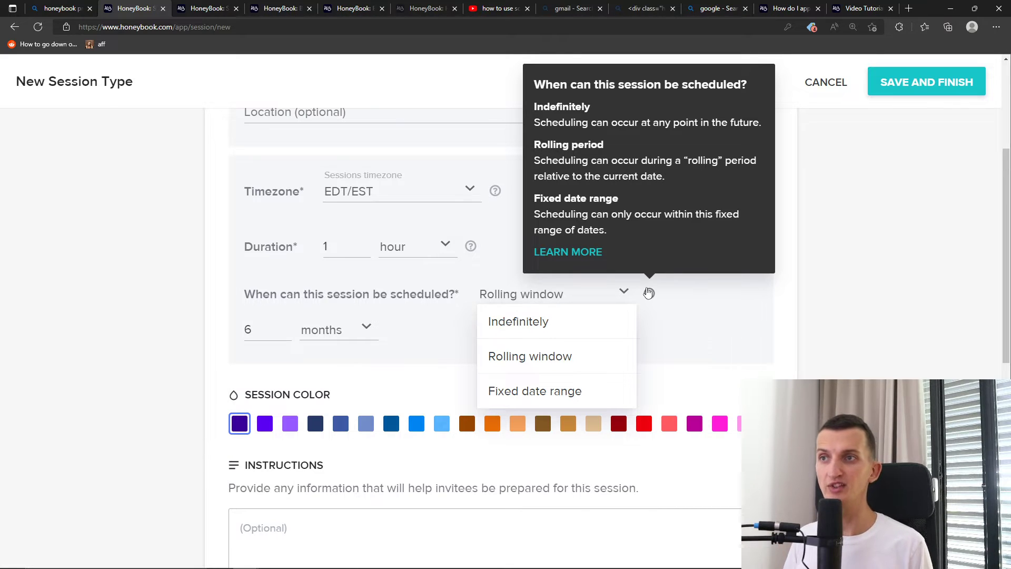
pyautogui.click(571, 361)
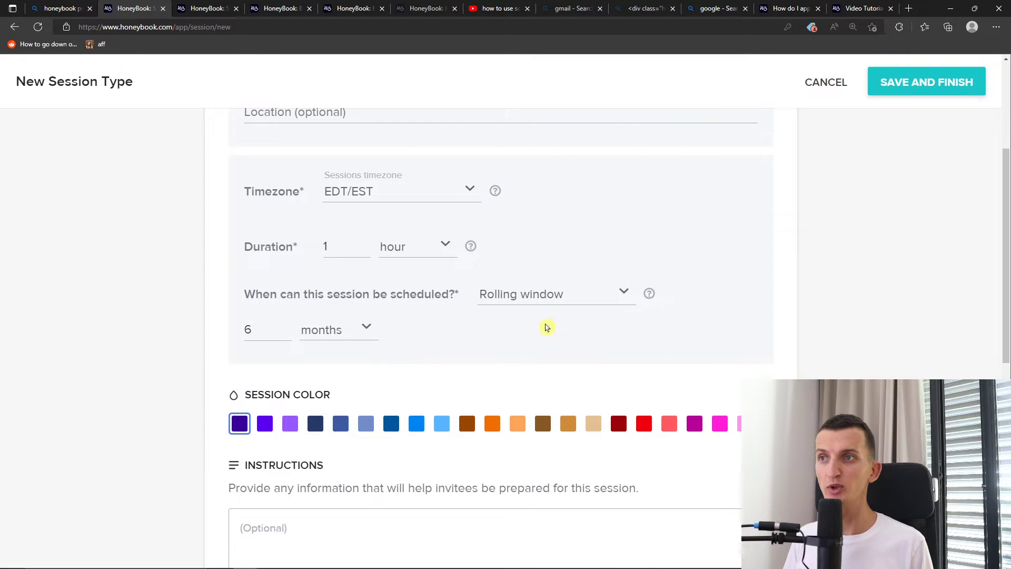
pyautogui.click(554, 301)
pyautogui.click(533, 389)
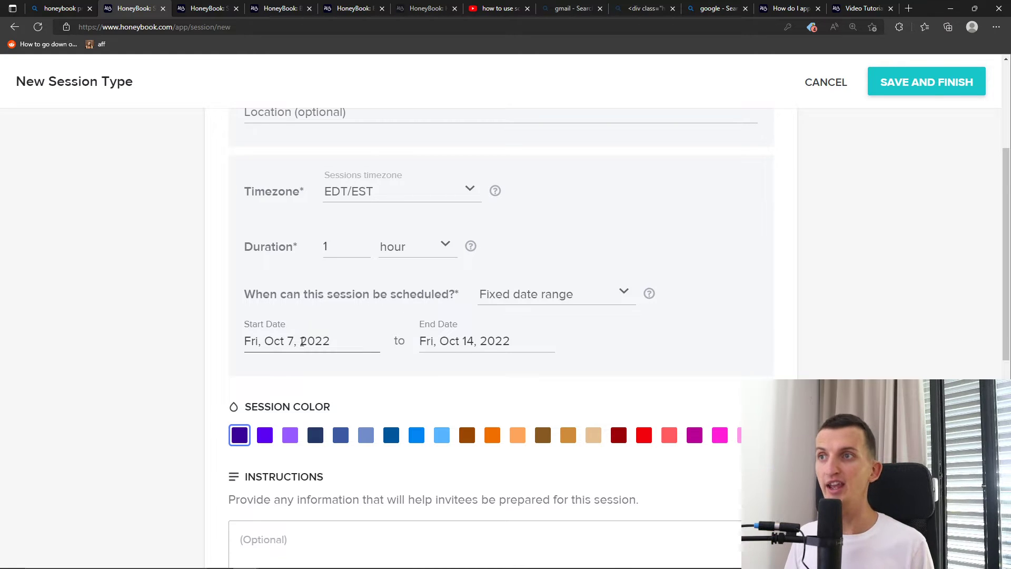
pyautogui.click(444, 349)
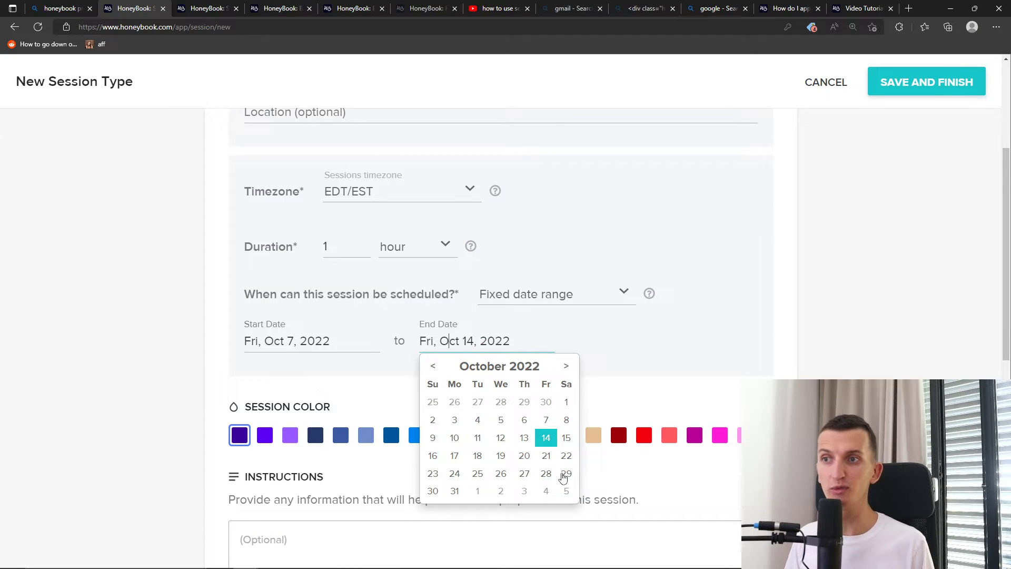
pyautogui.click(455, 491)
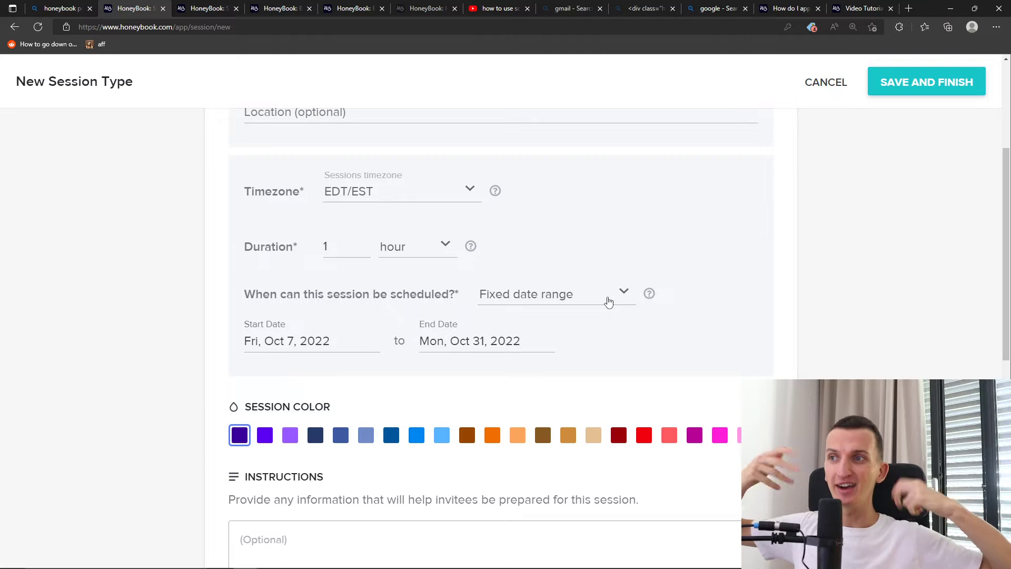
pyautogui.click(609, 300)
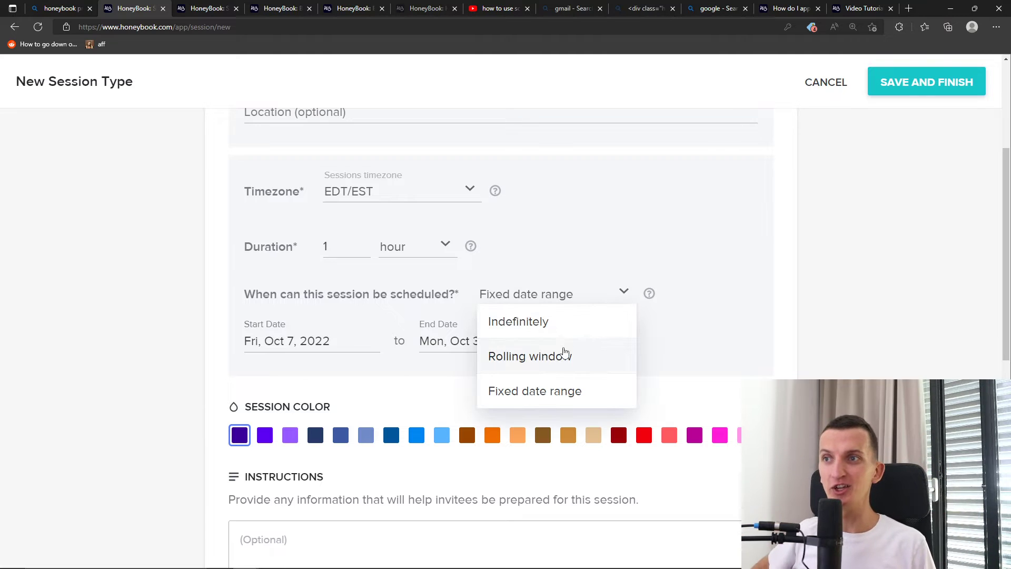
pyautogui.click(560, 355)
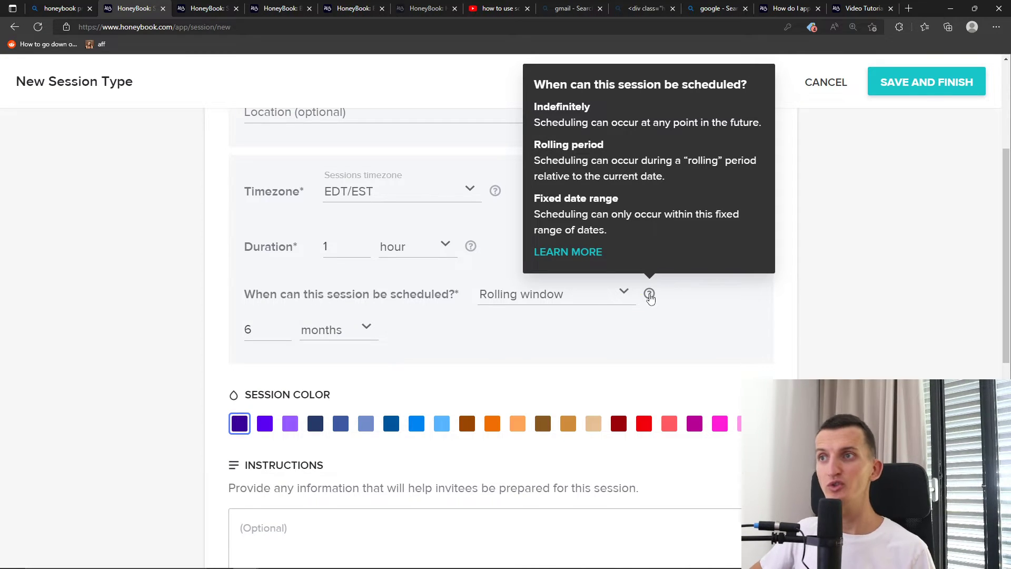
pyautogui.click(591, 295)
pyautogui.click(548, 320)
pyautogui.scroll(-2, 533, 311)
pyautogui.scroll(6, 458, 314)
pyautogui.scroll(-6, 460, 316)
# Try the lavender and dark-blue swatches, then settle on bright blue as the session colour
pyautogui.click(289, 288)
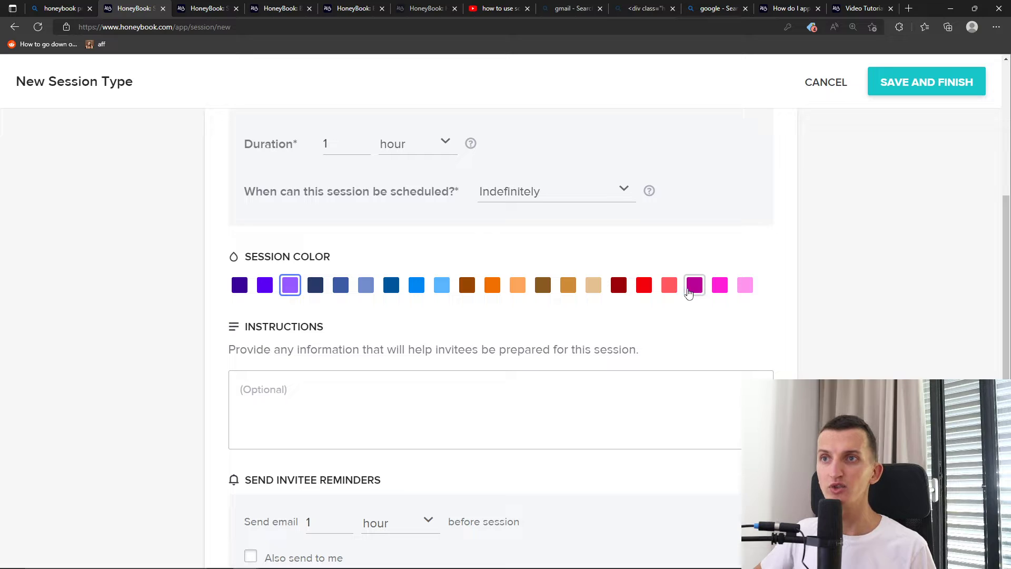
pyautogui.click(341, 284)
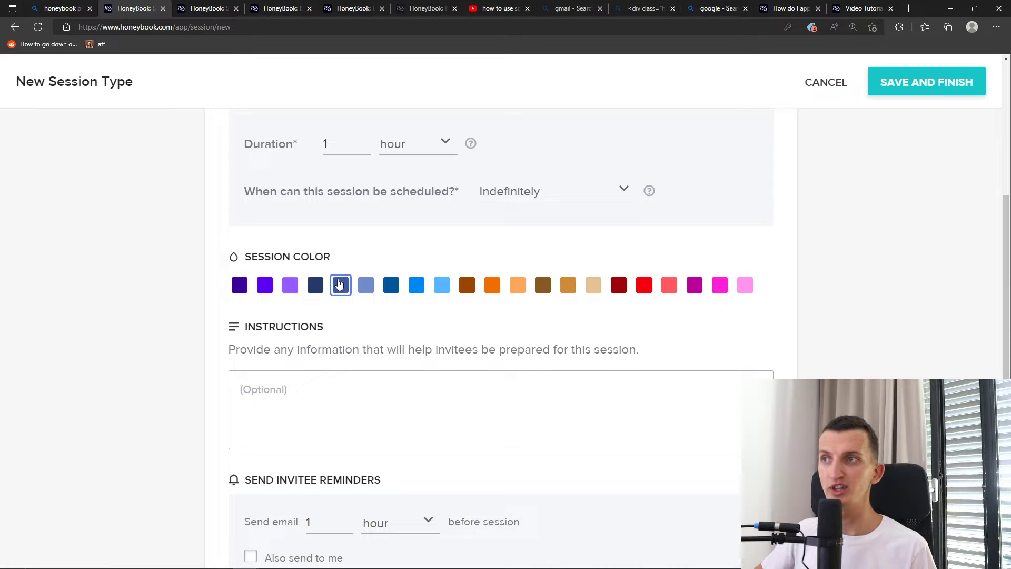
pyautogui.click(416, 284)
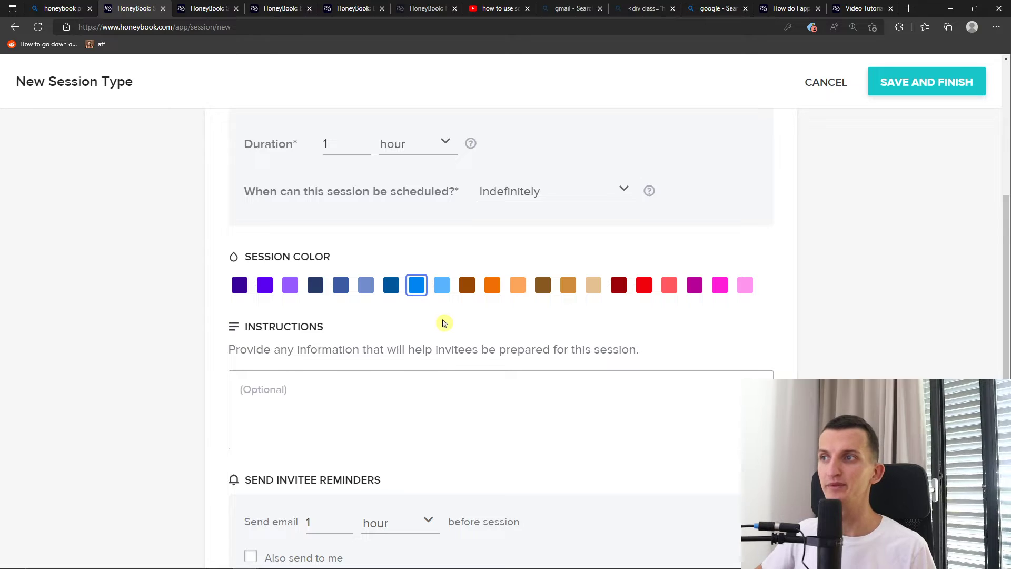
pyautogui.scroll(-2, 444, 313)
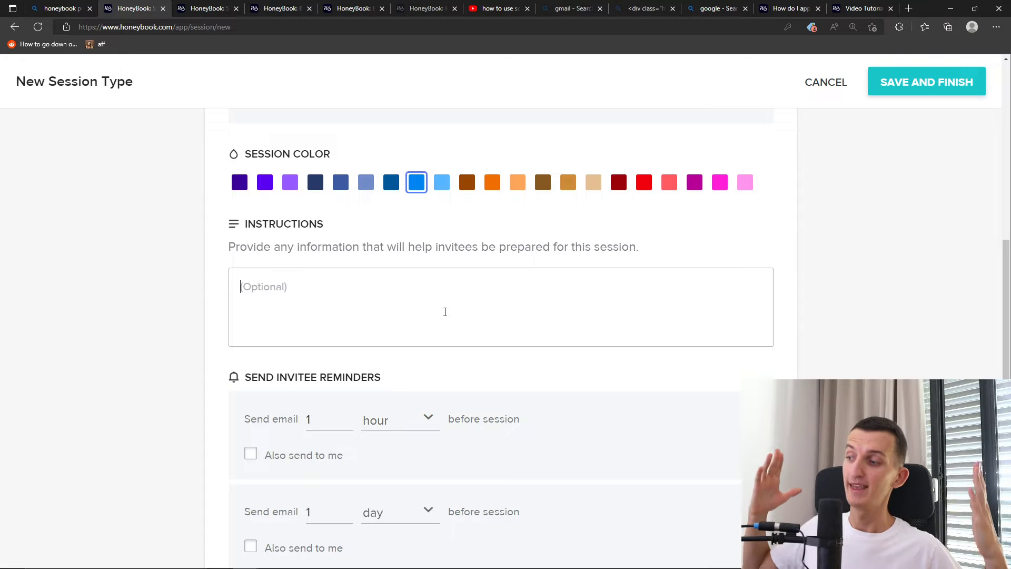
# Enter the invitee instructions 'Come happy, or at least try to come happy :-)'
pyautogui.click(445, 312)
pyautogui.write('C')
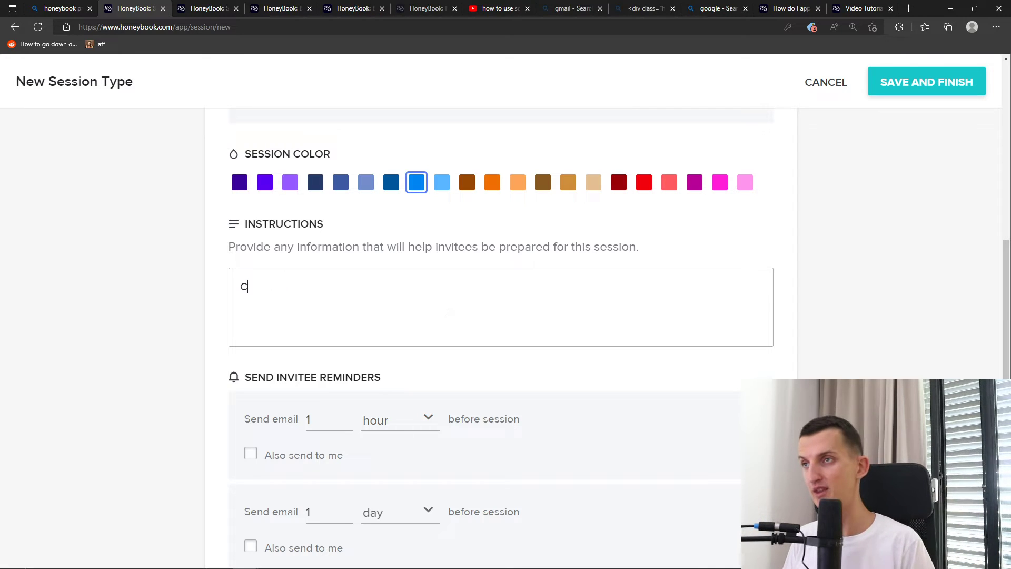
pyautogui.write('ome happy,')
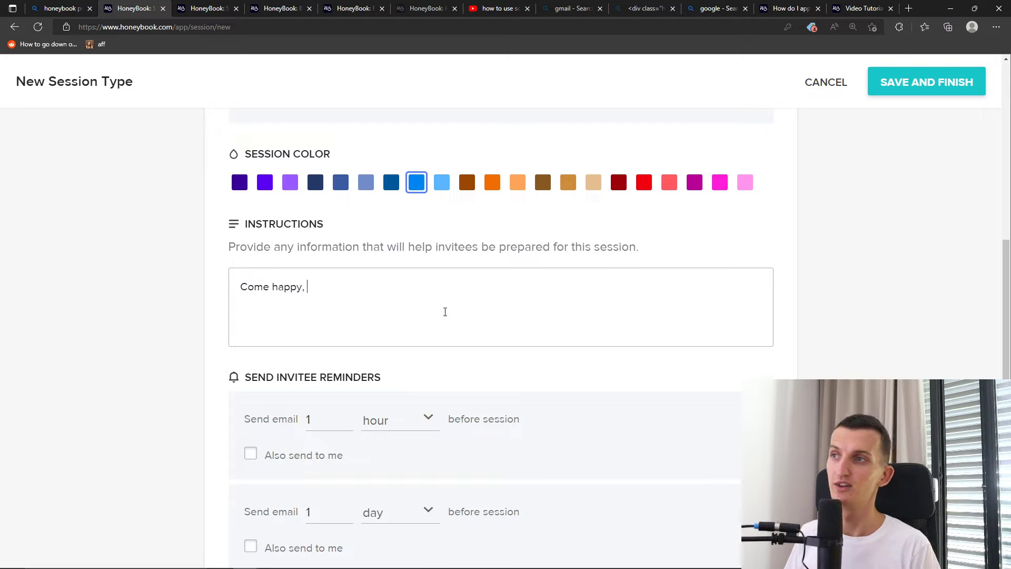
pyautogui.write(' or at least')
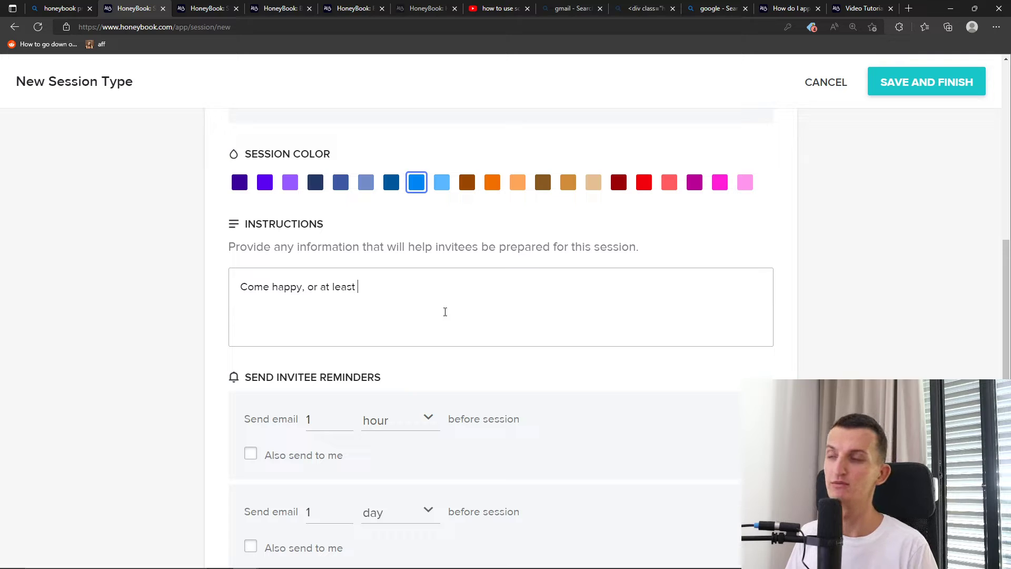
pyautogui.write(' try to come happy :-)')
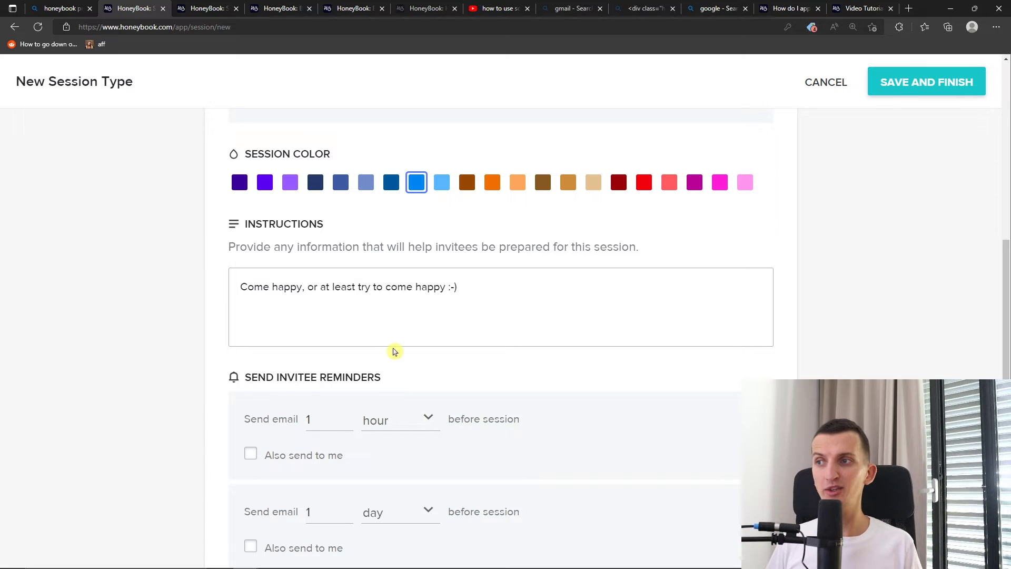
pyautogui.scroll(-2, 391, 350)
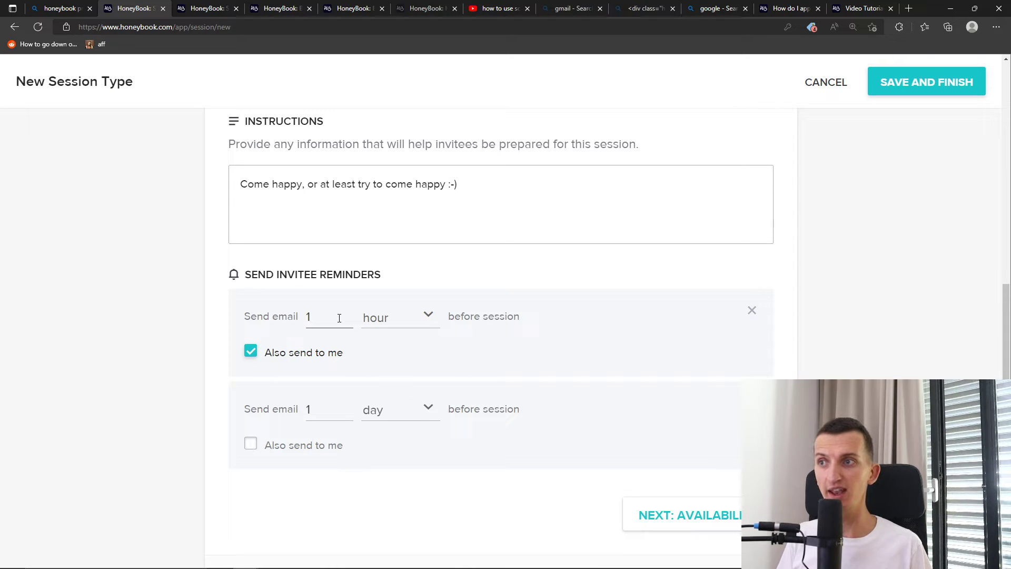
# Tick Also send to me under the 1-day reminder email
pyautogui.scroll(-2, 323, 374)
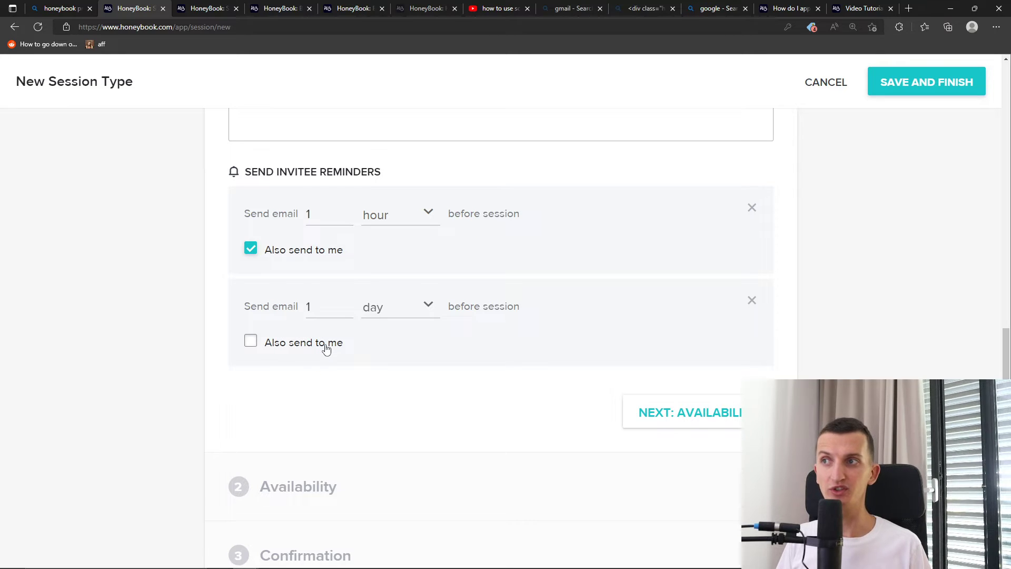
pyautogui.click(326, 349)
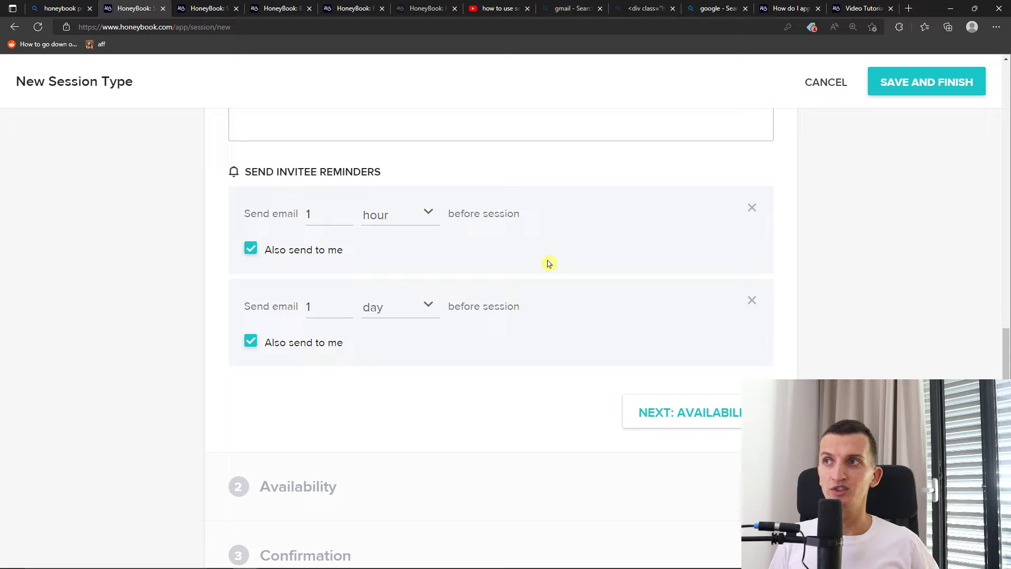
pyautogui.scroll(-1, 553, 271)
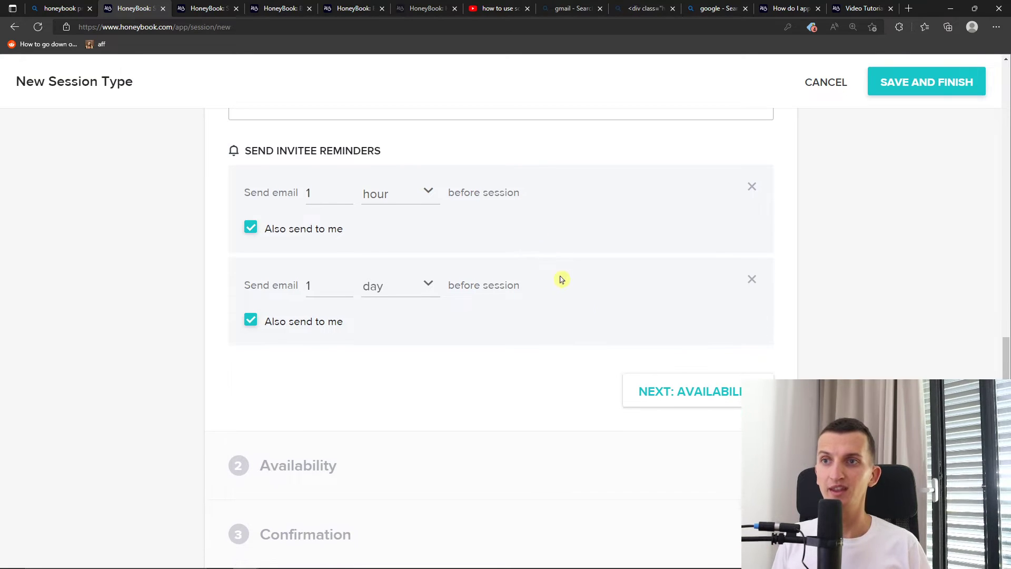
# Move on to the Availability step and briefly open Tuesday Oct 4's availability editor
pyautogui.click(682, 398)
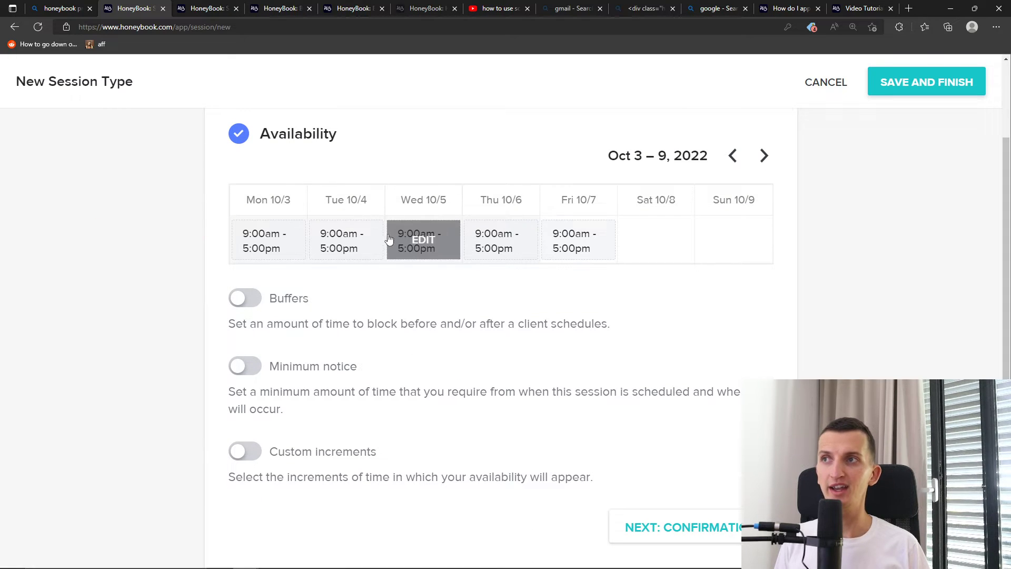
pyautogui.click(362, 249)
pyautogui.rightClick(621, 182)
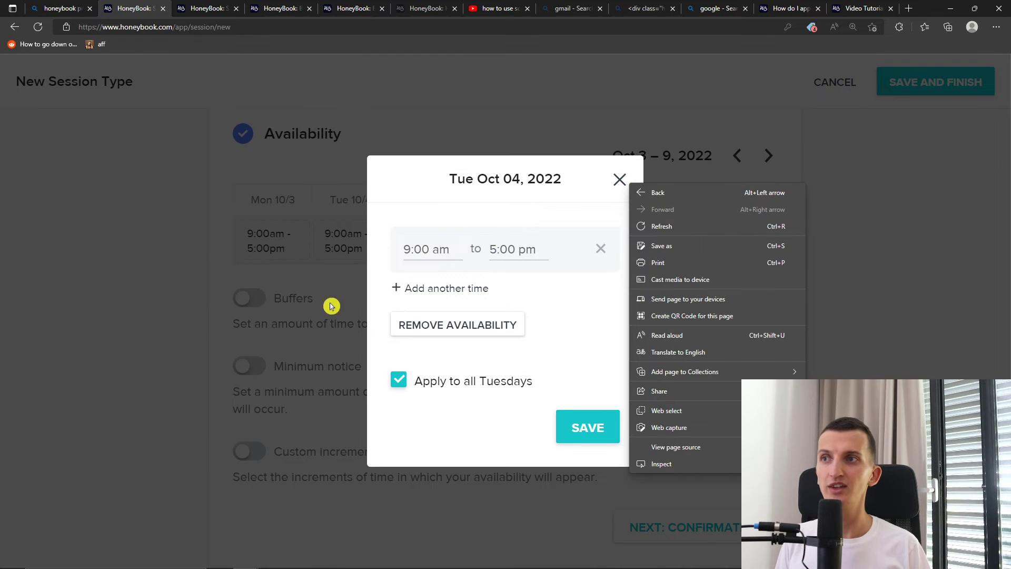
pyautogui.click(251, 317)
pyautogui.scroll(-1, 255, 308)
pyautogui.scroll(2, 264, 268)
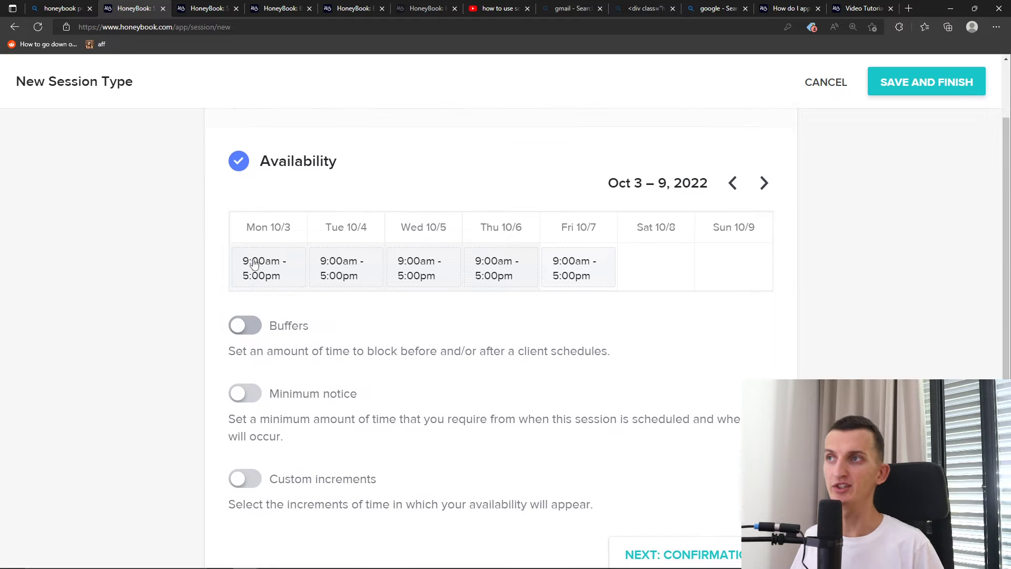
pyautogui.rightClick(355, 279)
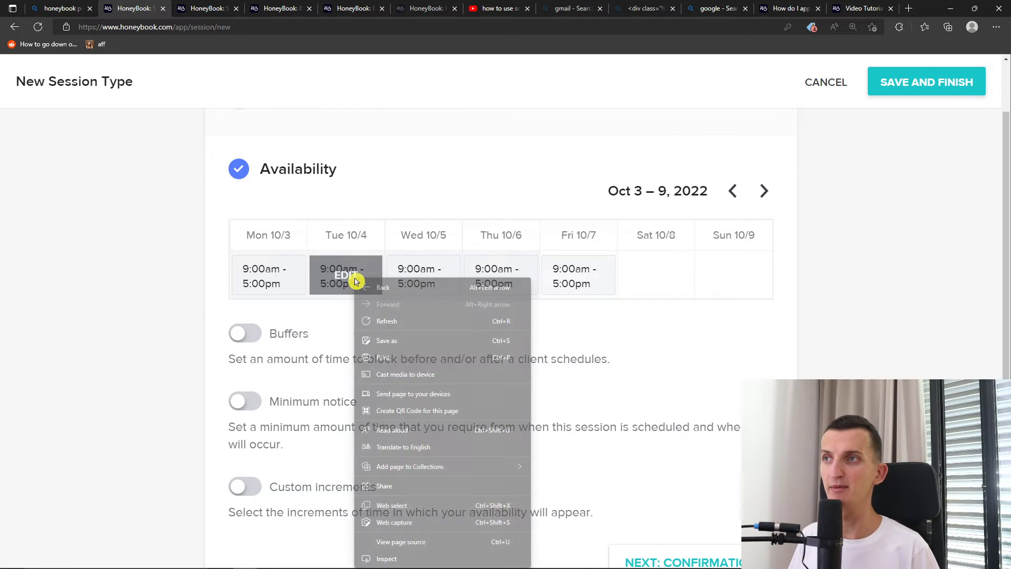
# Set Tuesday's hours to 9:00am–1:00pm and save
pyautogui.click(334, 275)
pyautogui.click(419, 249)
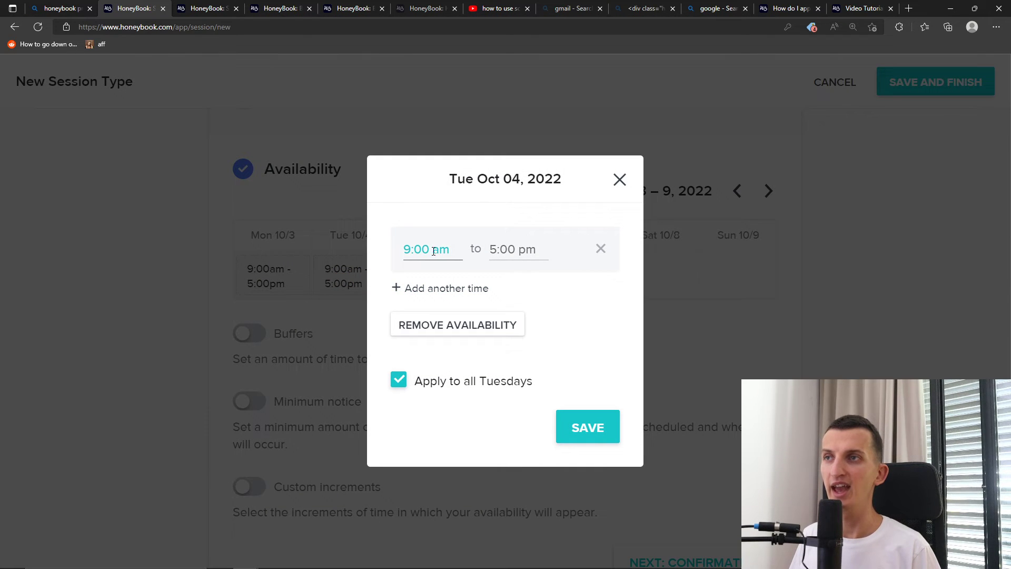
pyautogui.moveTo(491, 252); pyautogui.dragTo(496, 253)
pyautogui.scroll(10, 525, 318)
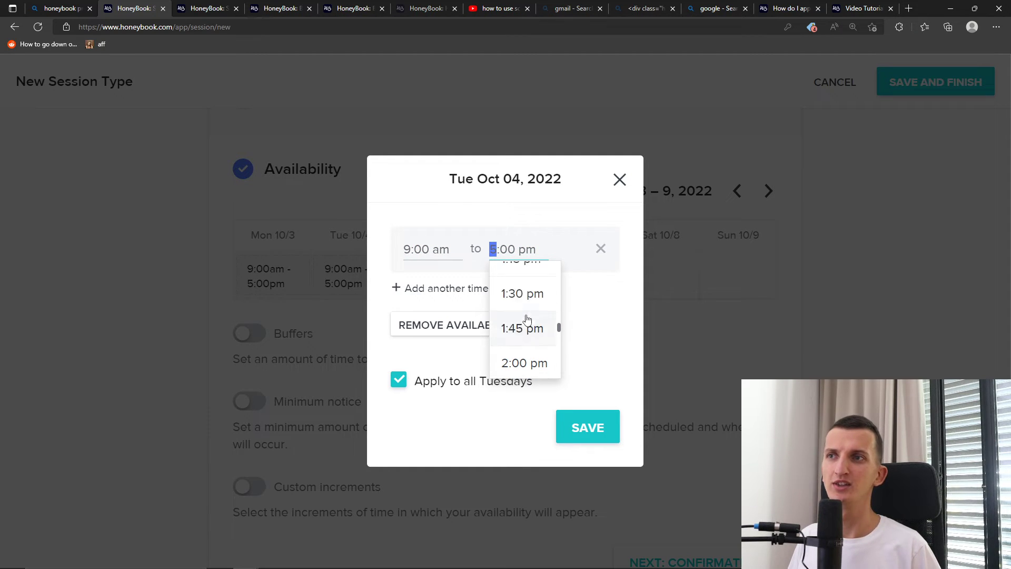
pyautogui.scroll(1, 524, 320)
pyautogui.scroll(-1, 523, 320)
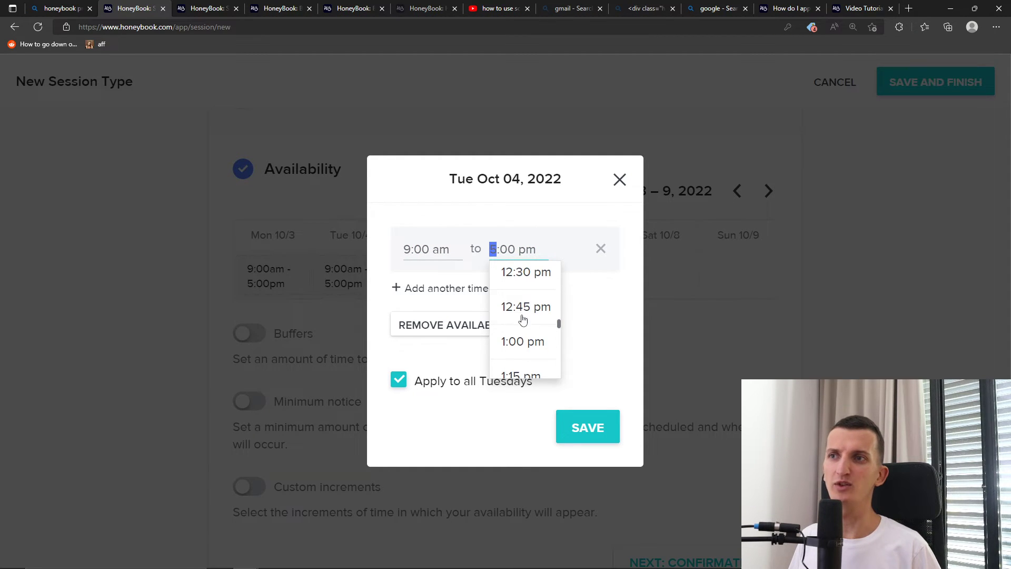
pyautogui.click(518, 341)
pyautogui.click(587, 426)
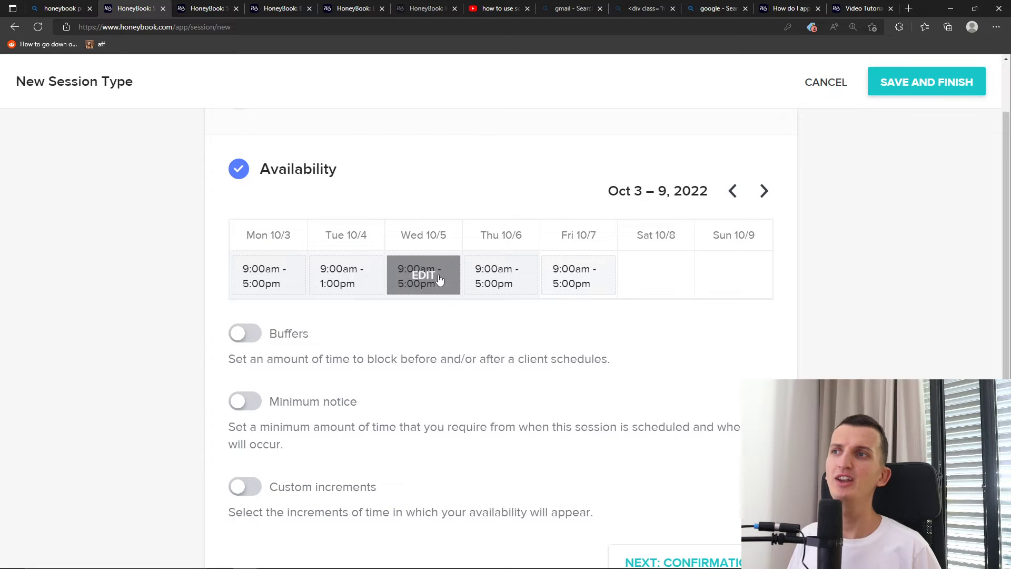
pyautogui.click(425, 271)
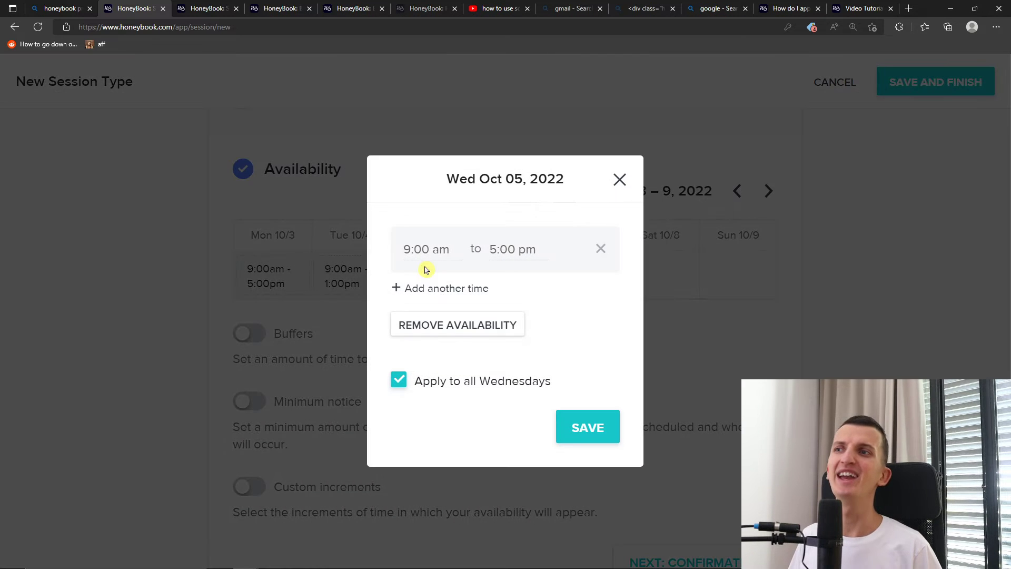
# Remove availability from Wednesday 10/5 and Friday 10/7, saving each
pyautogui.click(462, 326)
pyautogui.click(582, 421)
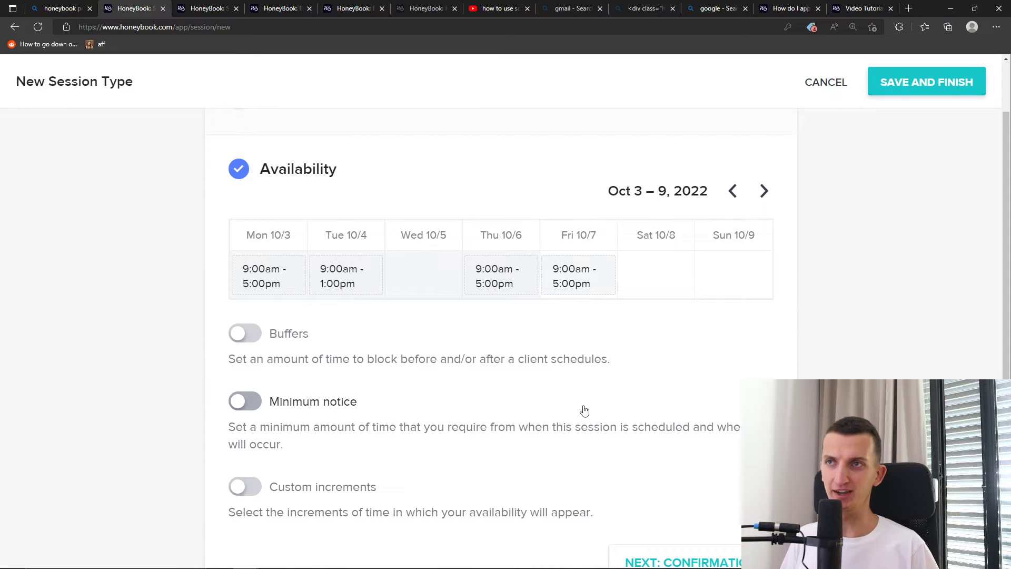
pyautogui.click(591, 285)
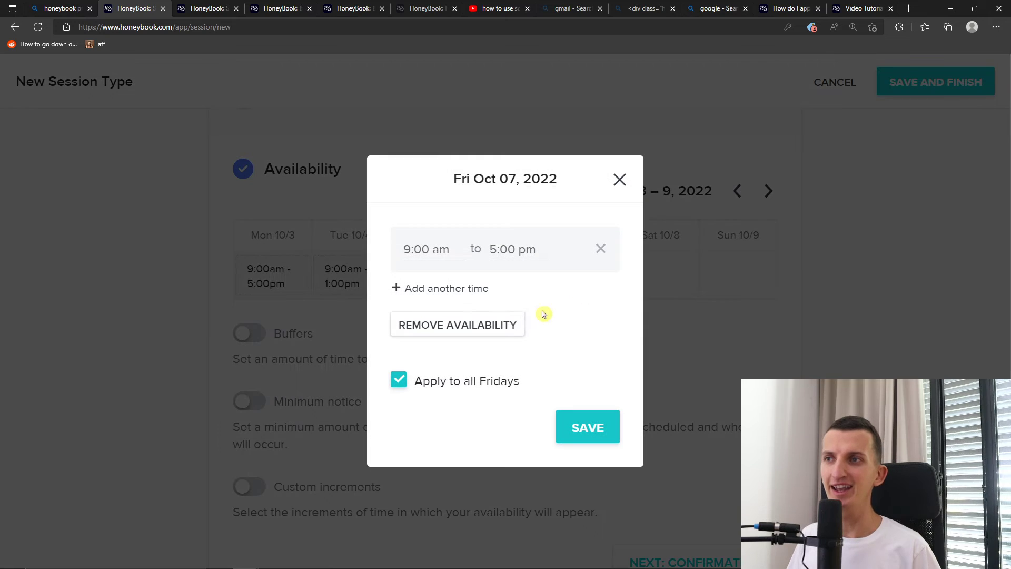
pyautogui.click(507, 325)
pyautogui.click(590, 429)
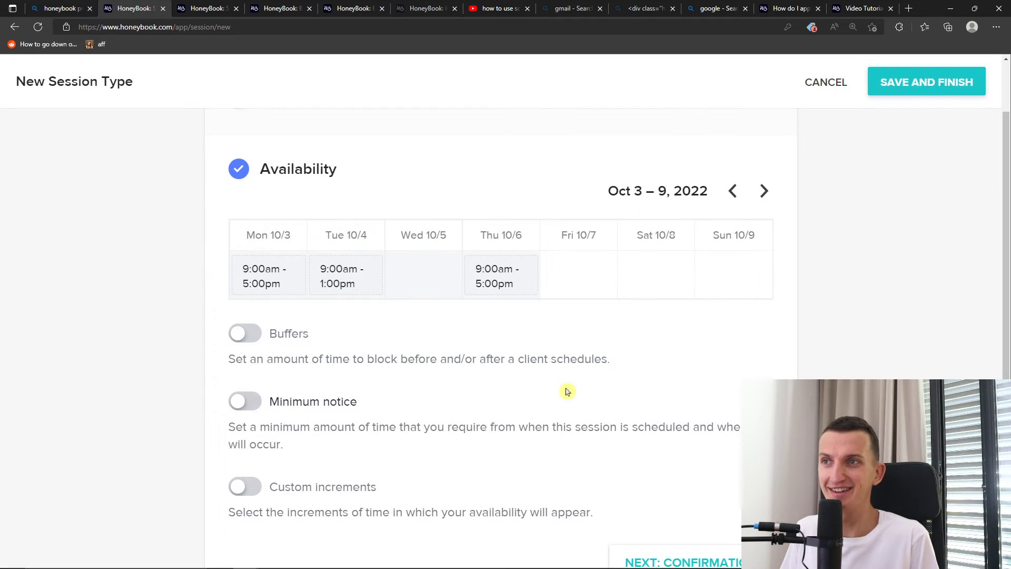
# Reopen Friday, uncheck Apply to all Fridays, and close it without saving
pyautogui.click(586, 269)
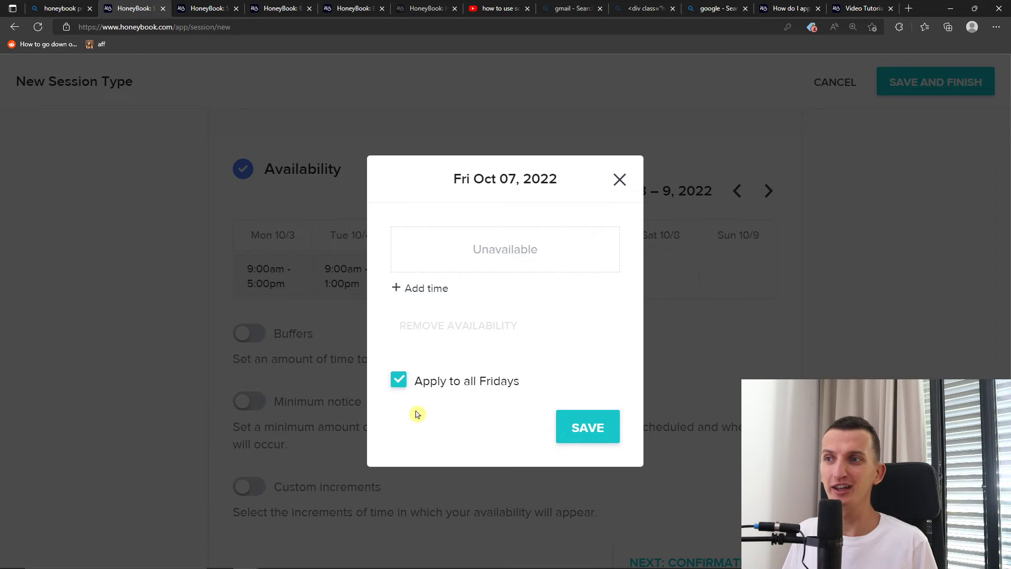
pyautogui.click(453, 385)
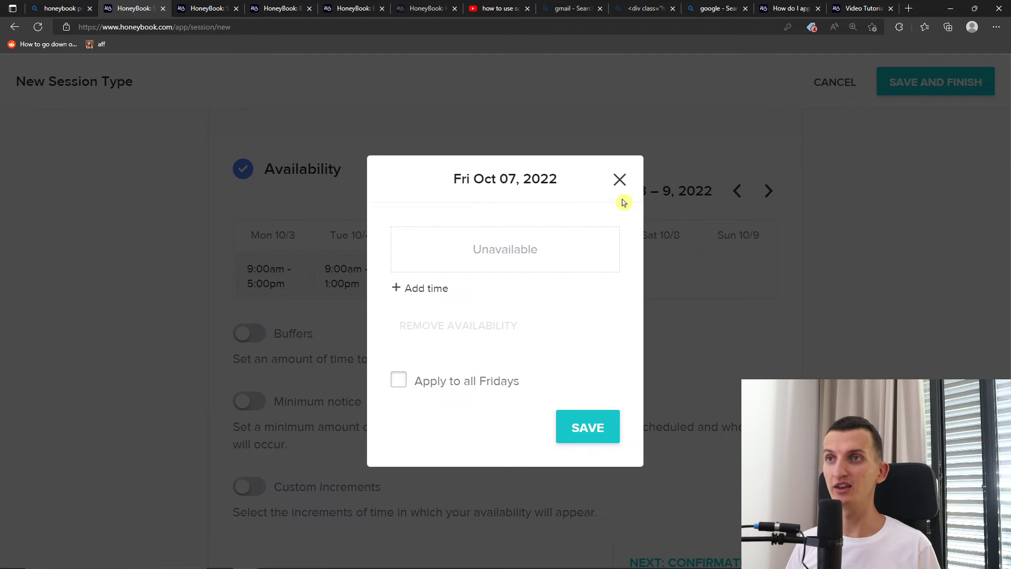
pyautogui.click(620, 180)
pyautogui.click(575, 278)
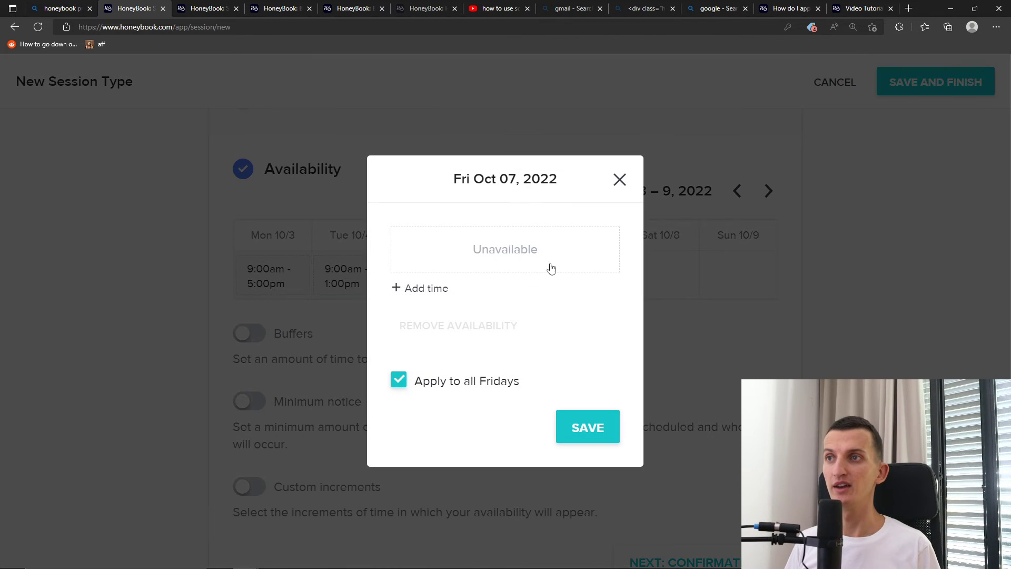
pyautogui.click(621, 180)
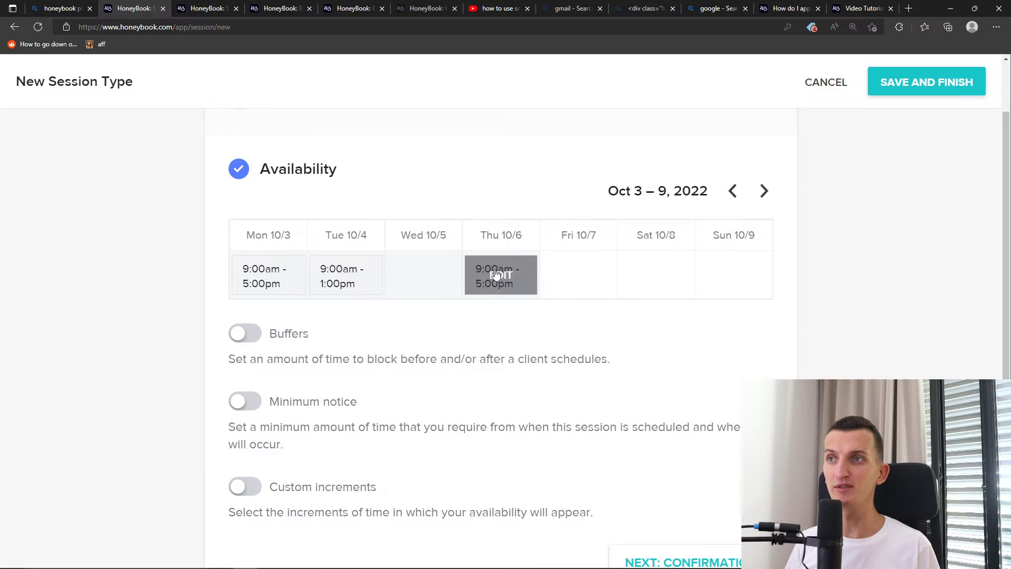
# End Thursday's first availability range at 12:00 pm
pyautogui.click(495, 274)
pyautogui.click(453, 290)
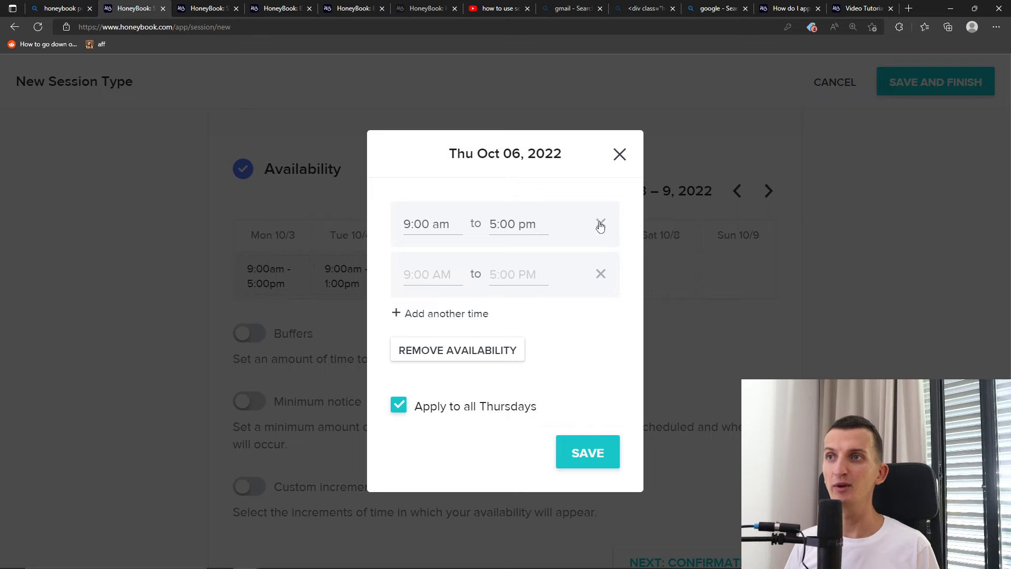
pyautogui.click(620, 153)
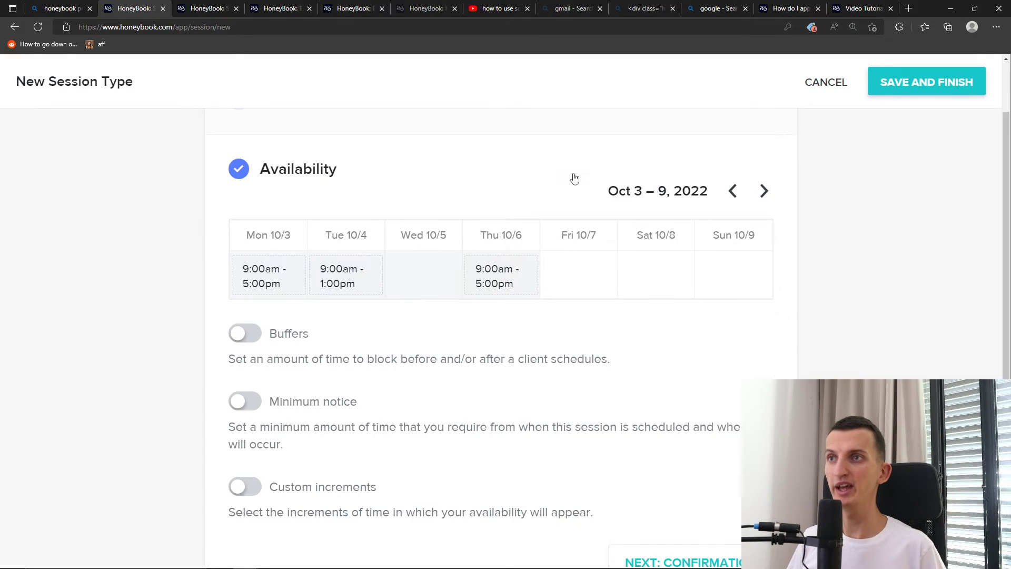
pyautogui.click(503, 282)
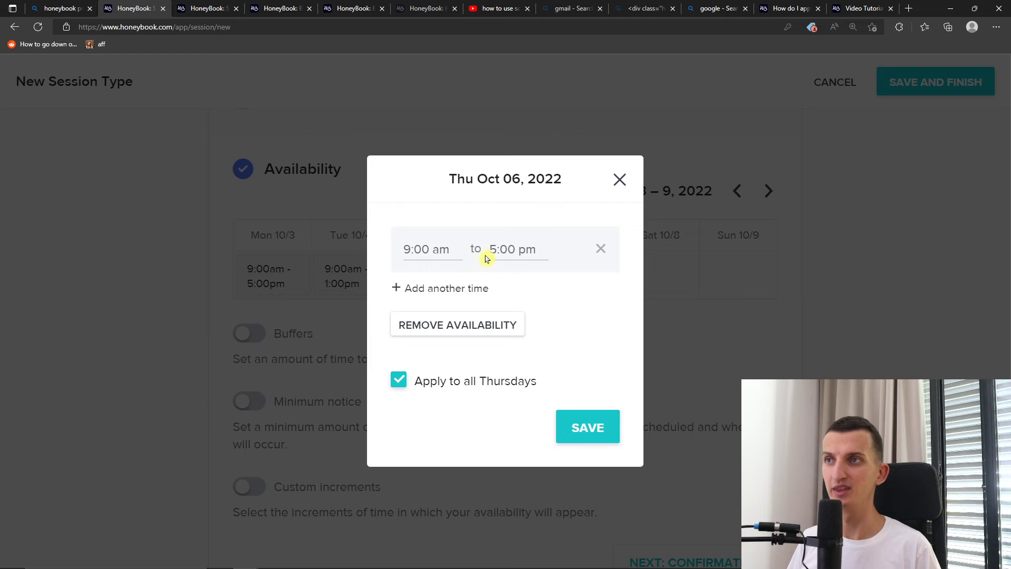
pyautogui.click(492, 249)
pyautogui.scroll(10, 520, 290)
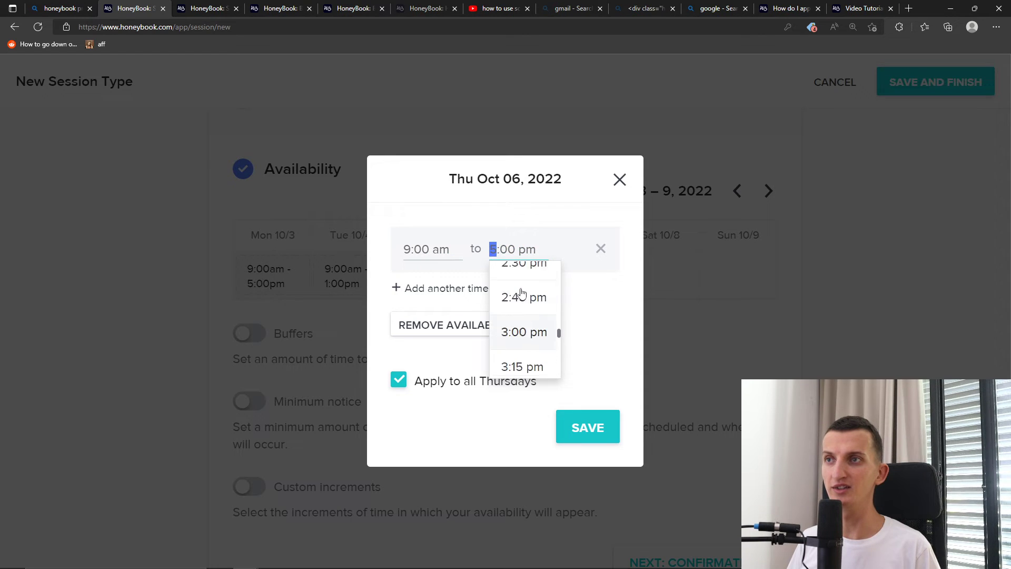
pyautogui.scroll(3, 523, 294)
pyautogui.scroll(-1, 524, 295)
pyautogui.click(524, 325)
# Add a second Thursday range starting at 2:00 pm
pyautogui.click(451, 293)
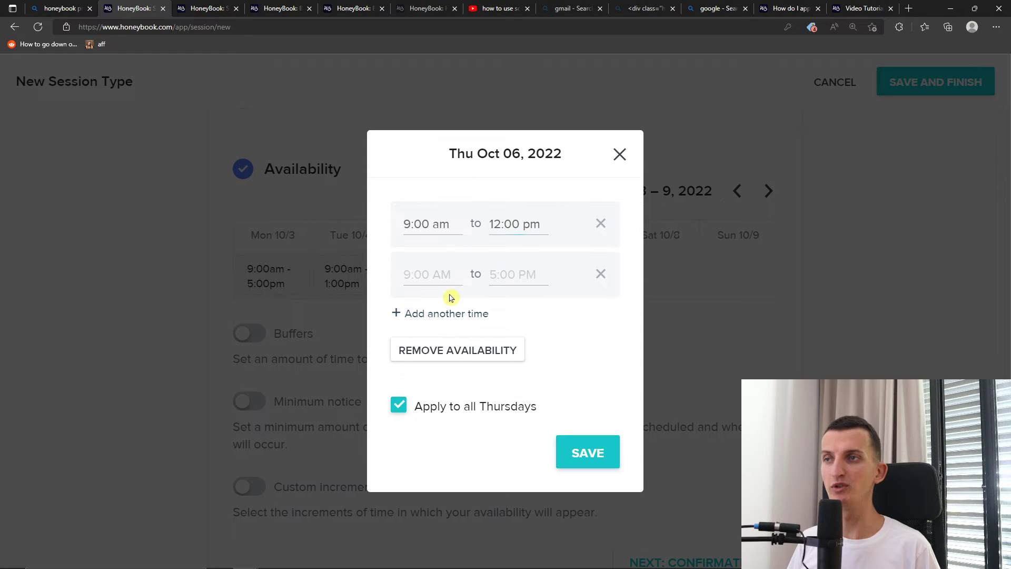
pyautogui.click(446, 273)
pyautogui.scroll(2, 437, 316)
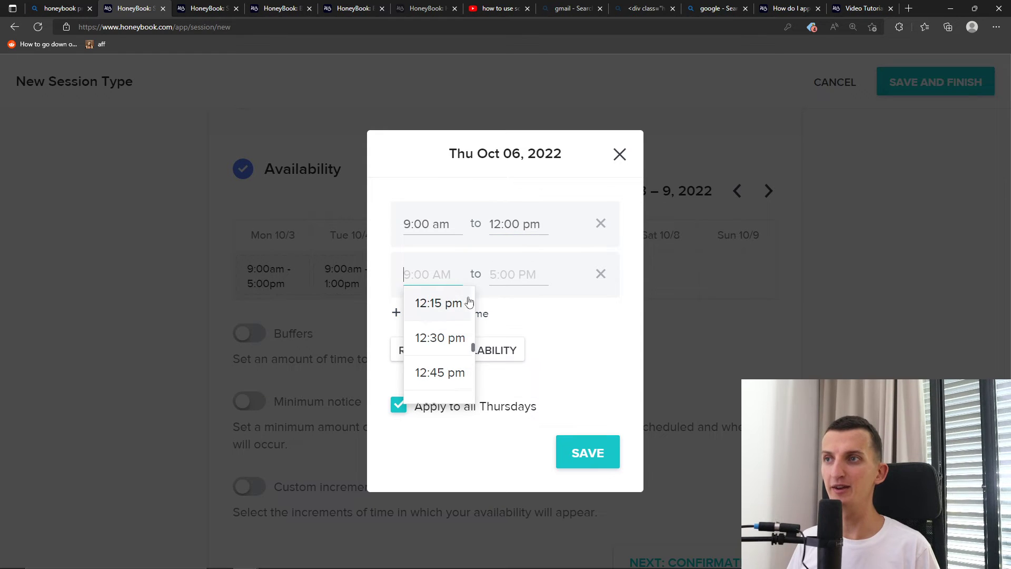
pyautogui.click(514, 274)
pyautogui.click(448, 274)
pyautogui.scroll(-5, 440, 316)
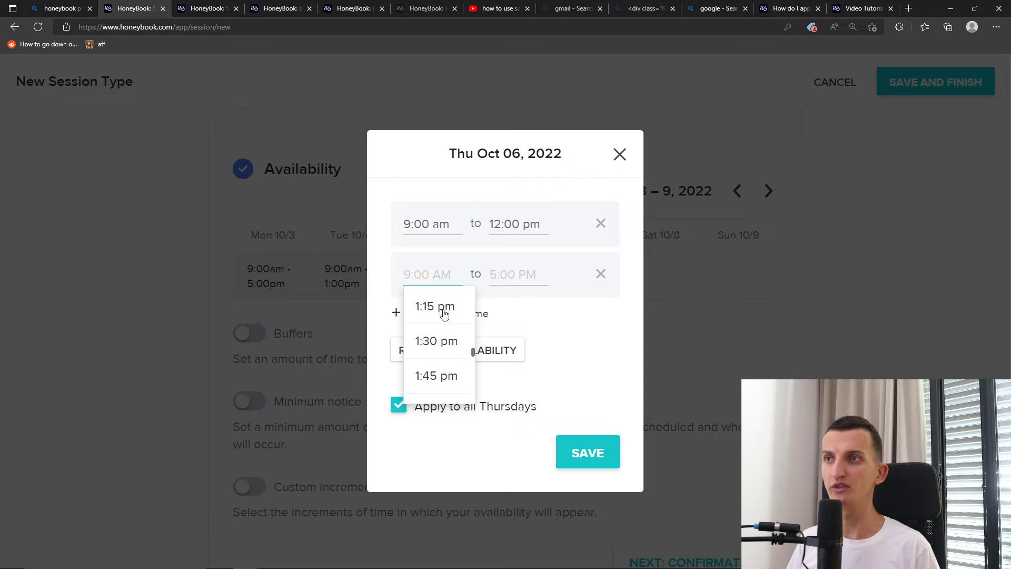
pyautogui.scroll(-4, 441, 319)
pyautogui.scroll(2, 447, 323)
pyautogui.scroll(3, 446, 322)
pyautogui.click(435, 322)
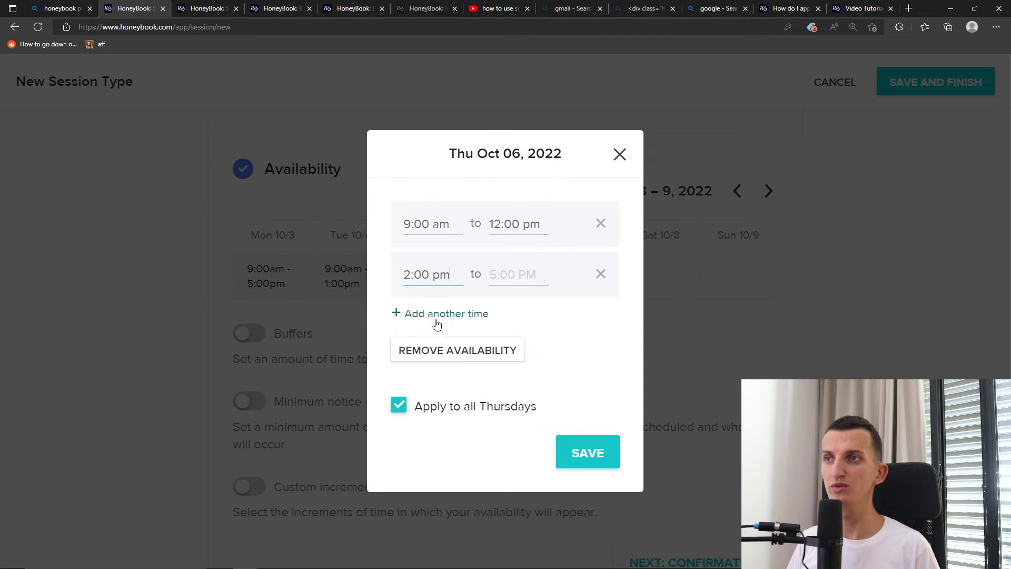
# End Thursday's second range at 5:00 pm and save the split hours
pyautogui.click(590, 463)
pyautogui.click(515, 274)
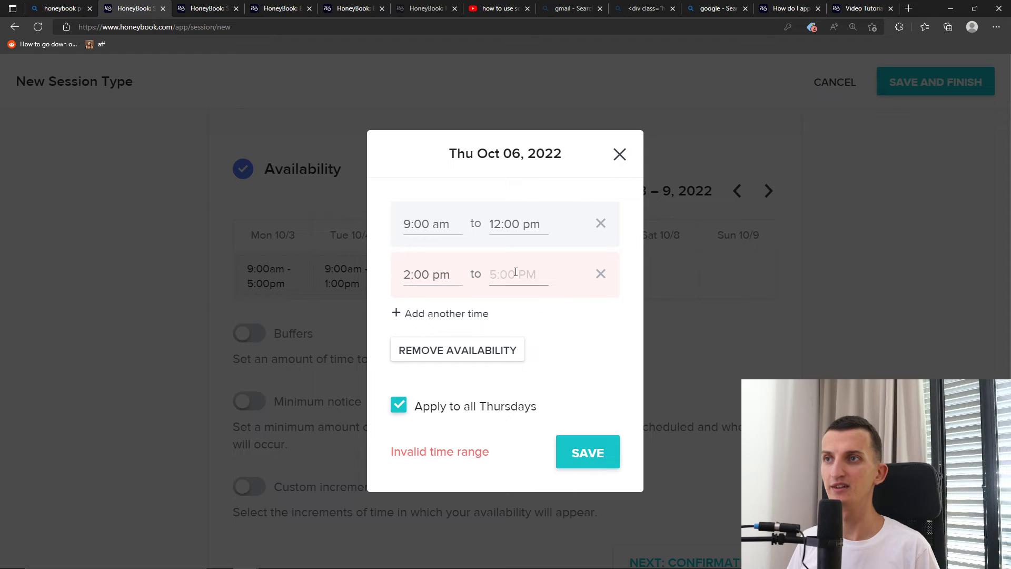
pyautogui.scroll(-10, 512, 345)
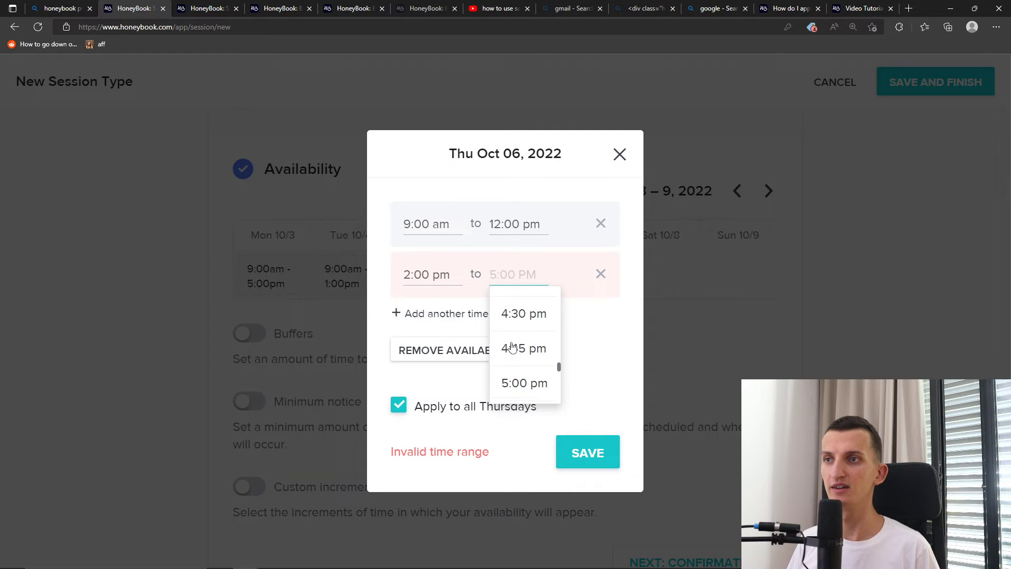
pyautogui.click(513, 353)
pyautogui.click(590, 452)
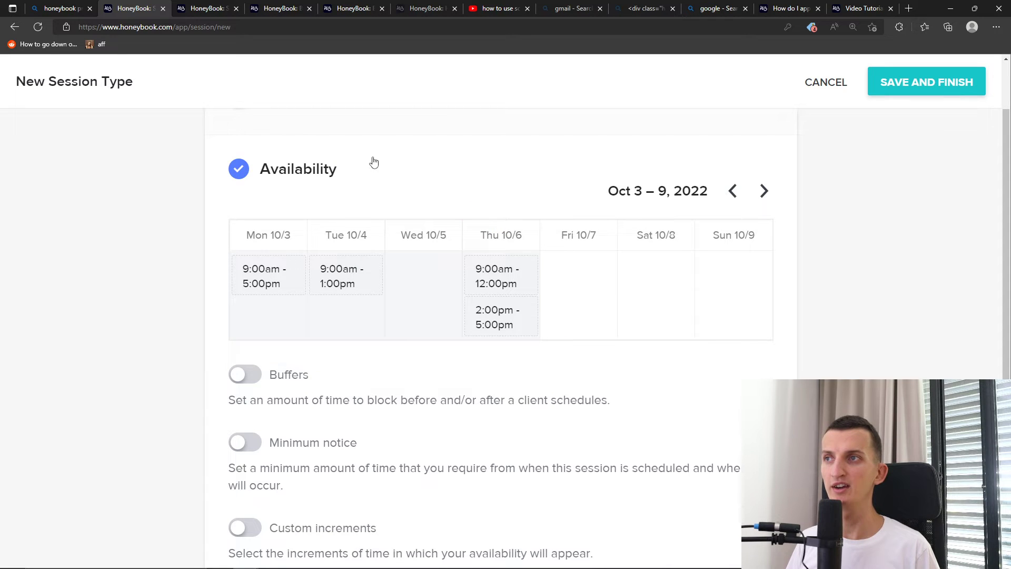
# Add a second Tuesday range starting at 5:00 pm
pyautogui.click(346, 327)
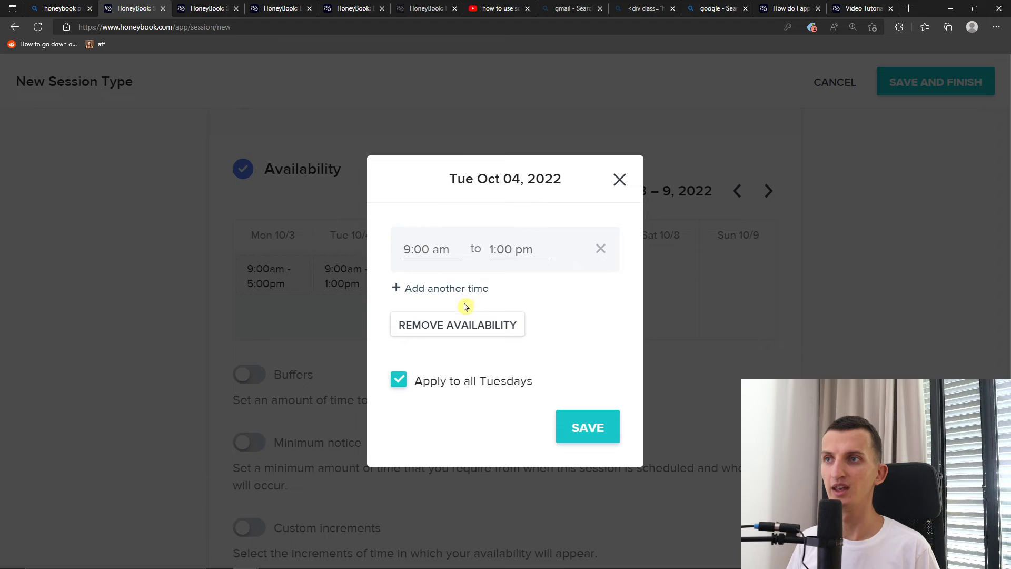
pyautogui.click(458, 297)
pyautogui.click(432, 275)
pyautogui.scroll(-10, 442, 337)
pyautogui.scroll(3, 448, 322)
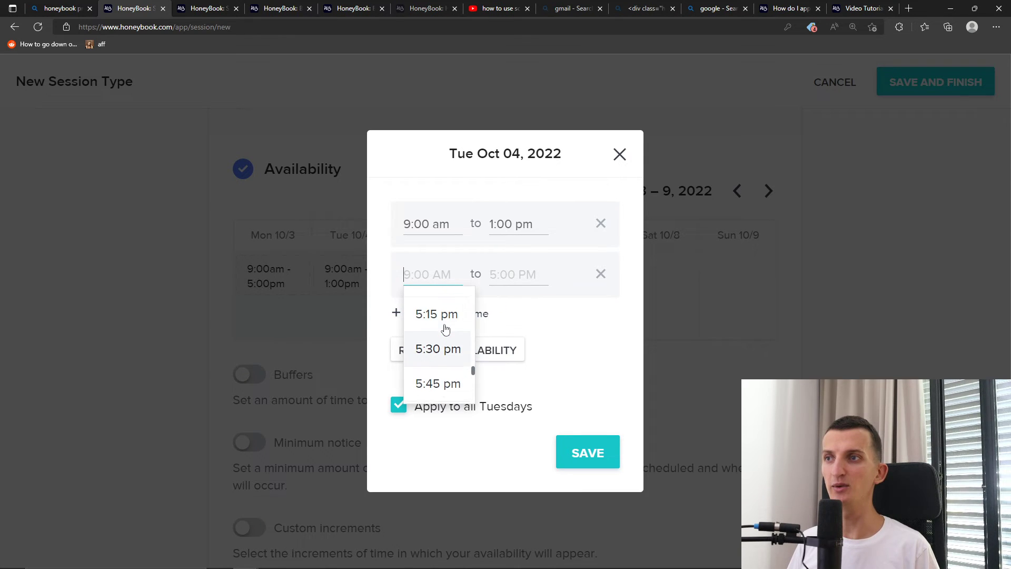
pyautogui.click(436, 315)
# End Tuesday's second range at 6:00 pm and save the hours
pyautogui.click(519, 274)
pyautogui.scroll(-9, 515, 358)
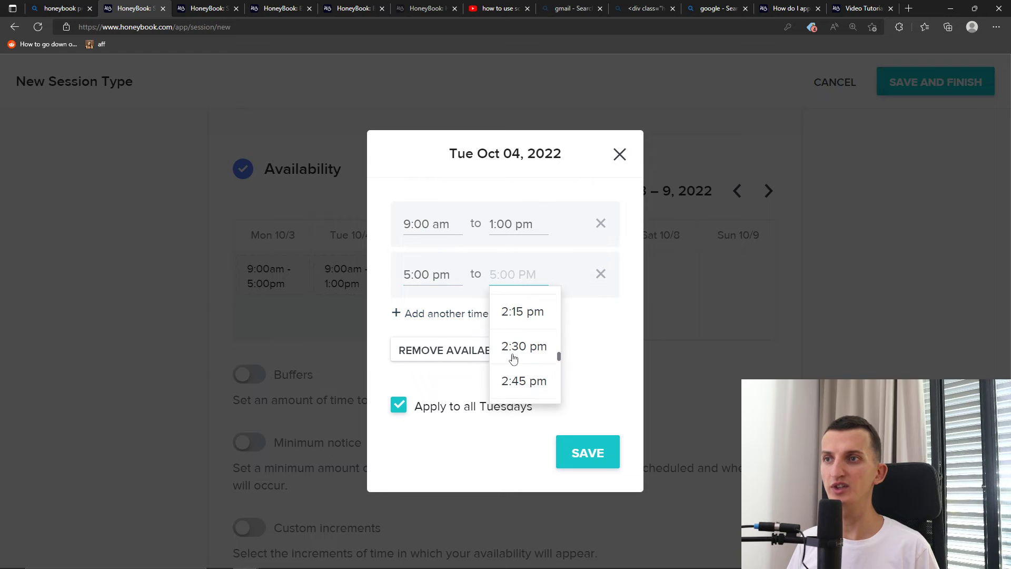
pyautogui.scroll(-3, 518, 364)
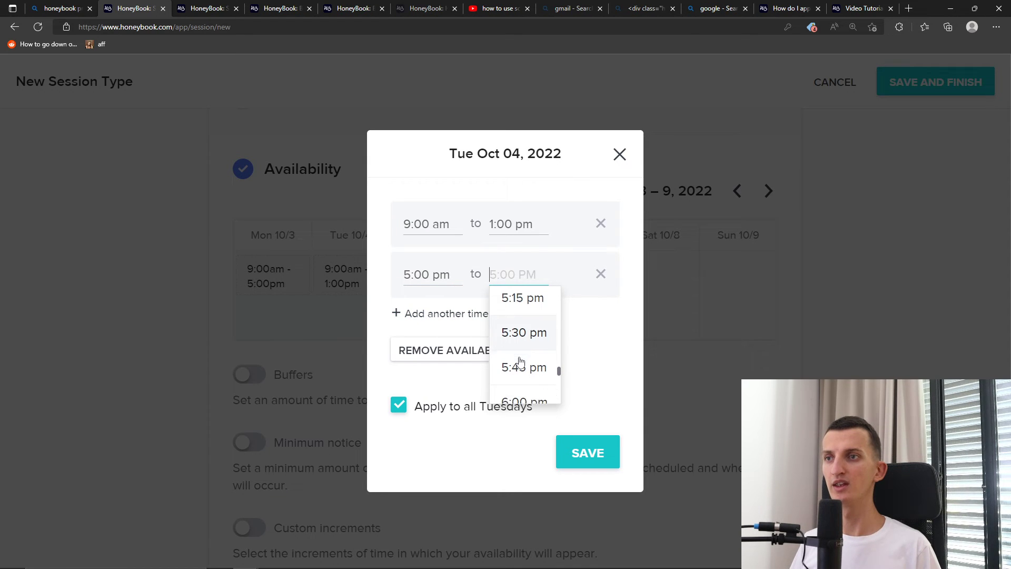
pyautogui.click(523, 333)
pyautogui.click(581, 437)
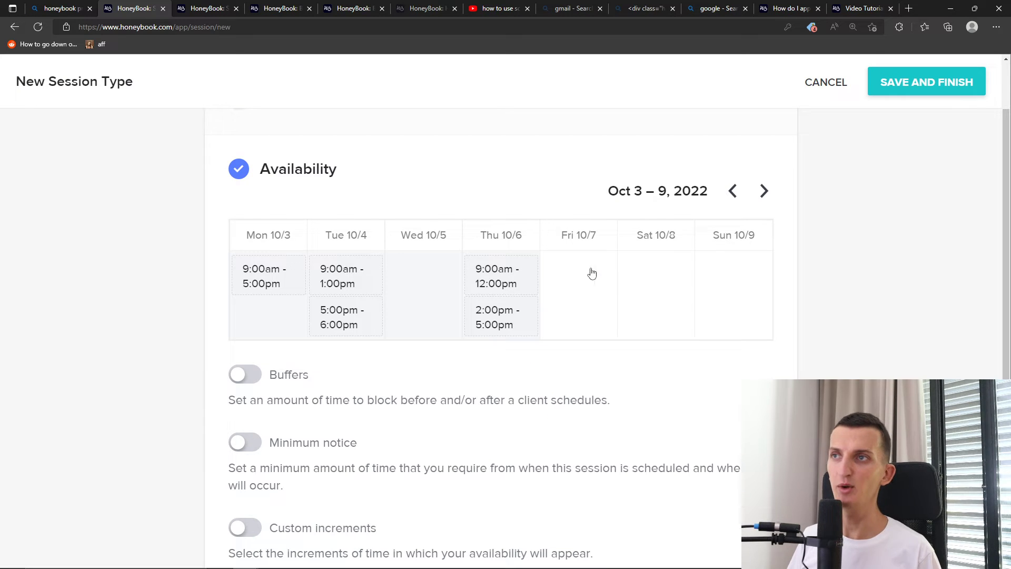
pyautogui.scroll(-2, 316, 364)
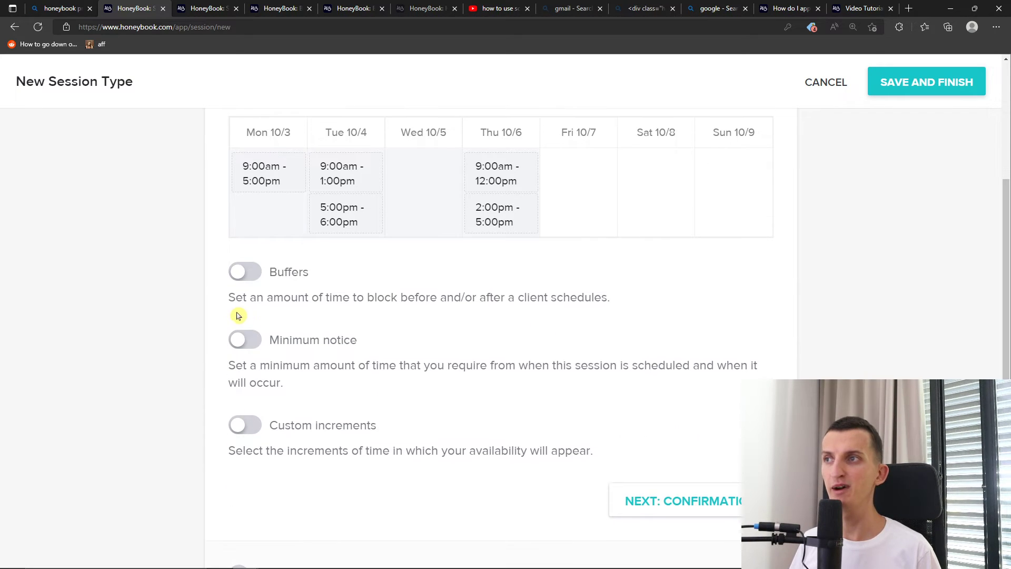
pyautogui.scroll(2, 237, 316)
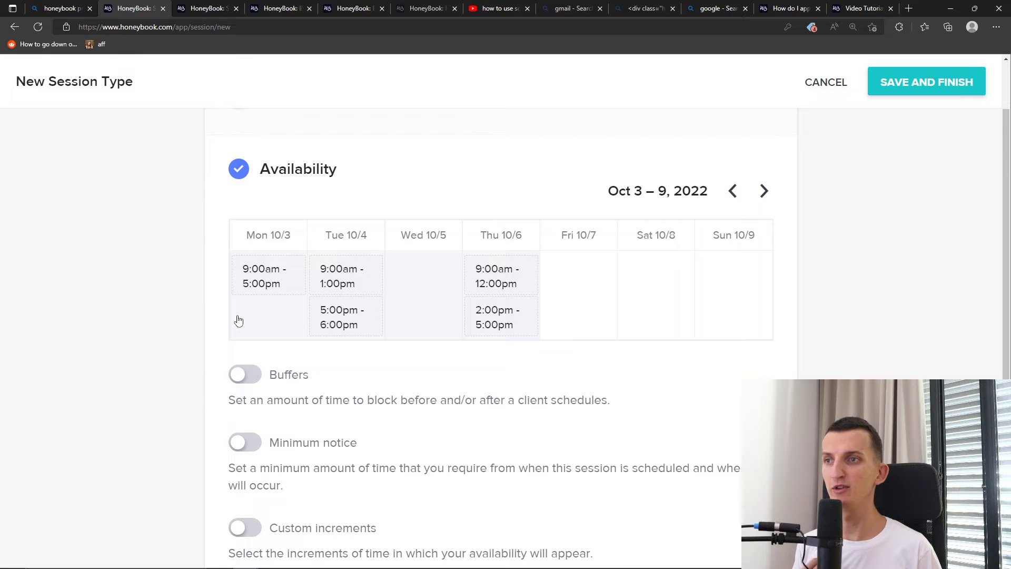
# Enable buffers with 10 minutes before and 10 minutes after each booking
pyautogui.click(241, 375)
pyautogui.scroll(-2, 203, 411)
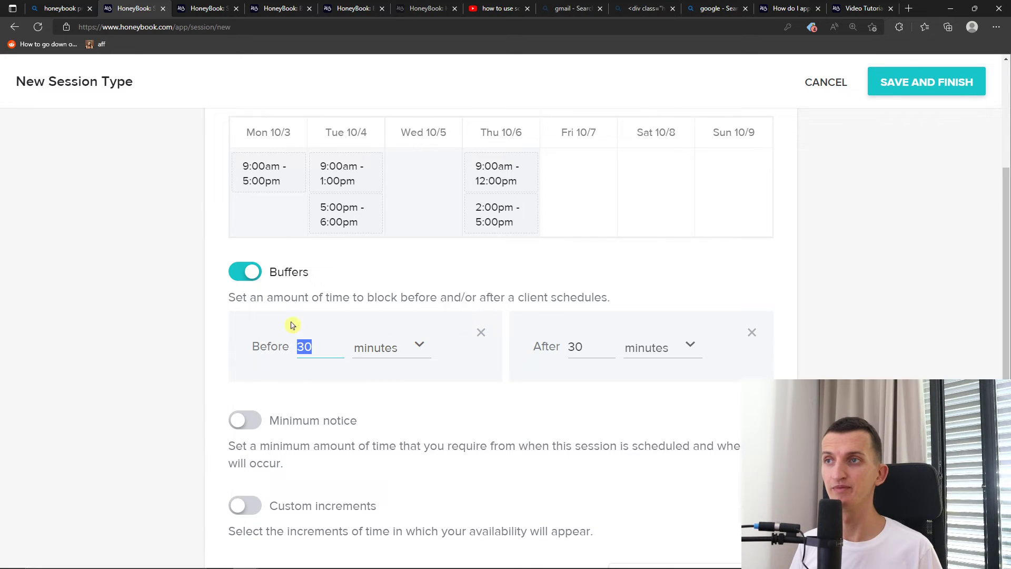
pyautogui.write('1')
pyautogui.click(487, 391)
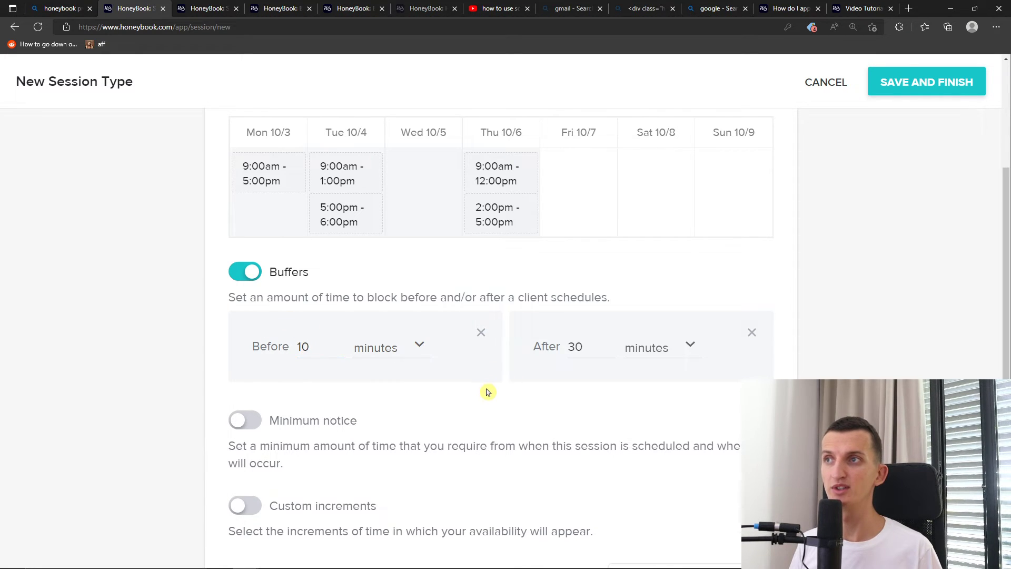
pyautogui.doubleClick(580, 352)
pyautogui.write('1')
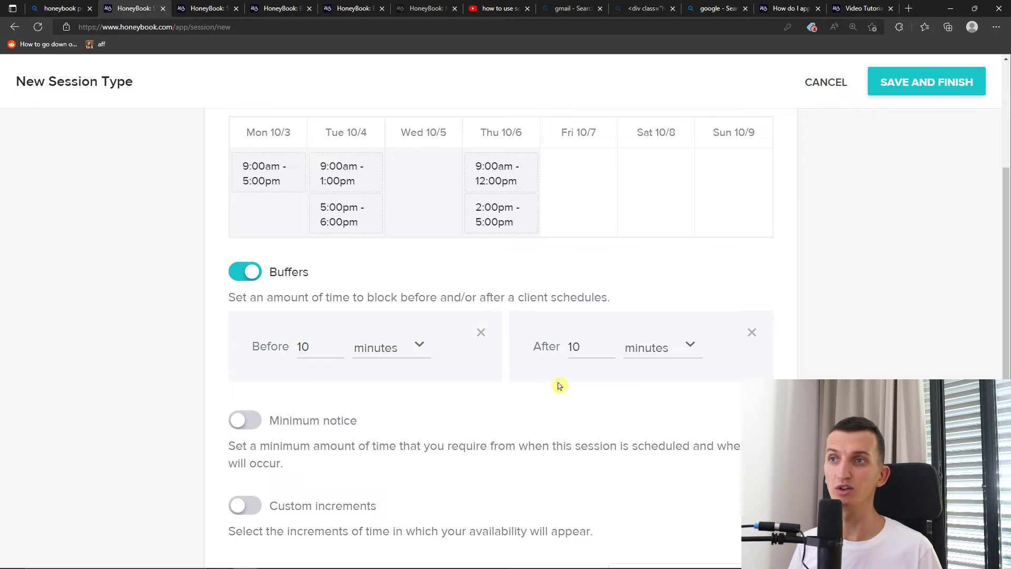
# Turn on minimum notice and change it from 2 to 8 days
pyautogui.click(258, 415)
pyautogui.scroll(-1, 172, 420)
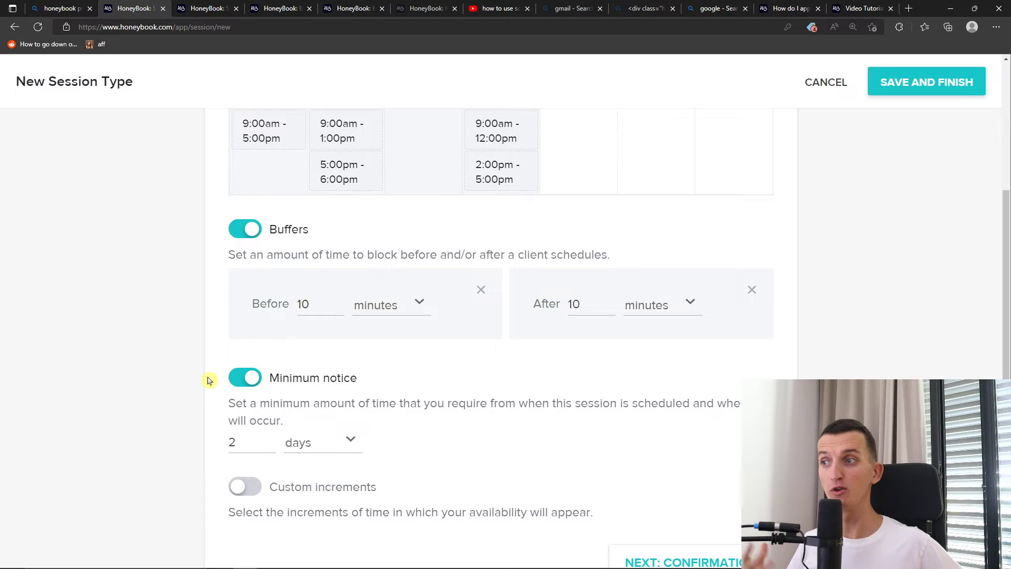
pyautogui.moveTo(251, 436); pyautogui.dragTo(197, 446)
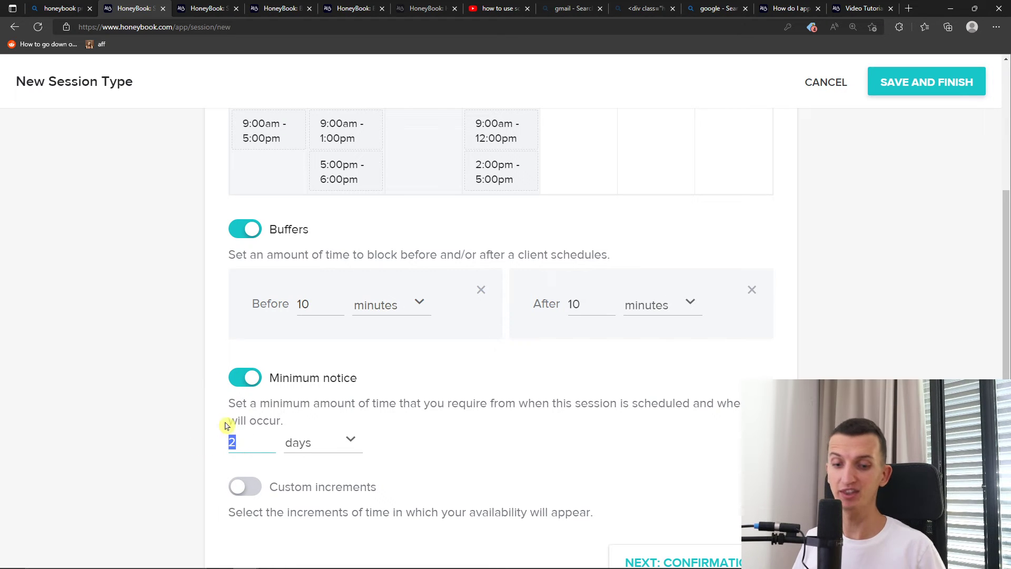
pyautogui.write('8')
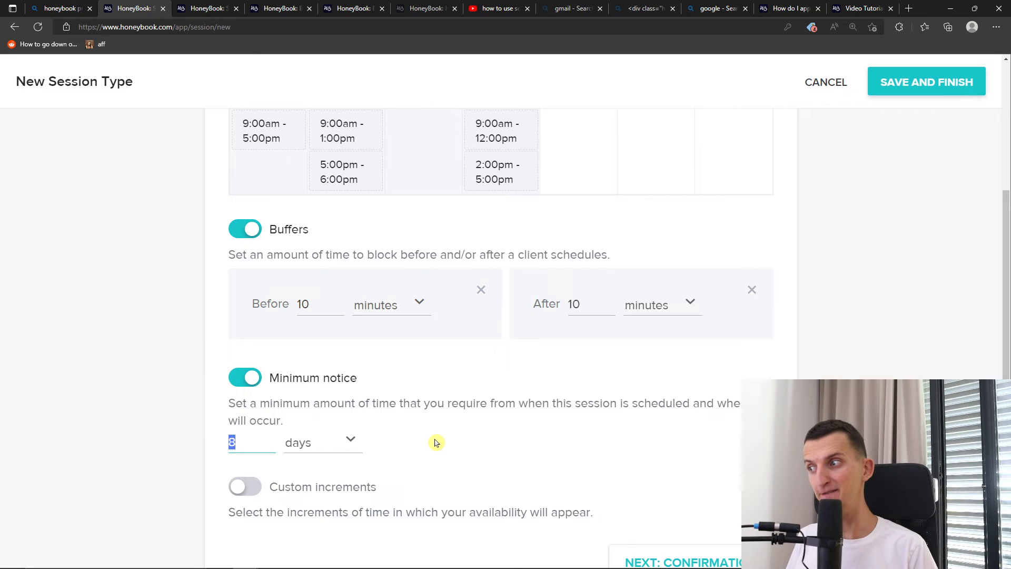
pyautogui.click(398, 440)
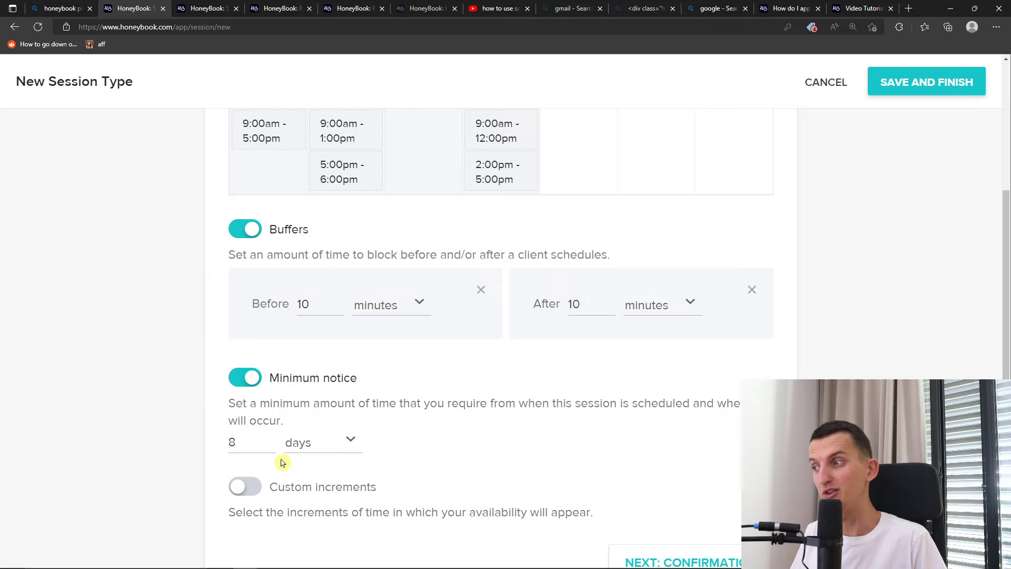
pyautogui.scroll(-2, 266, 471)
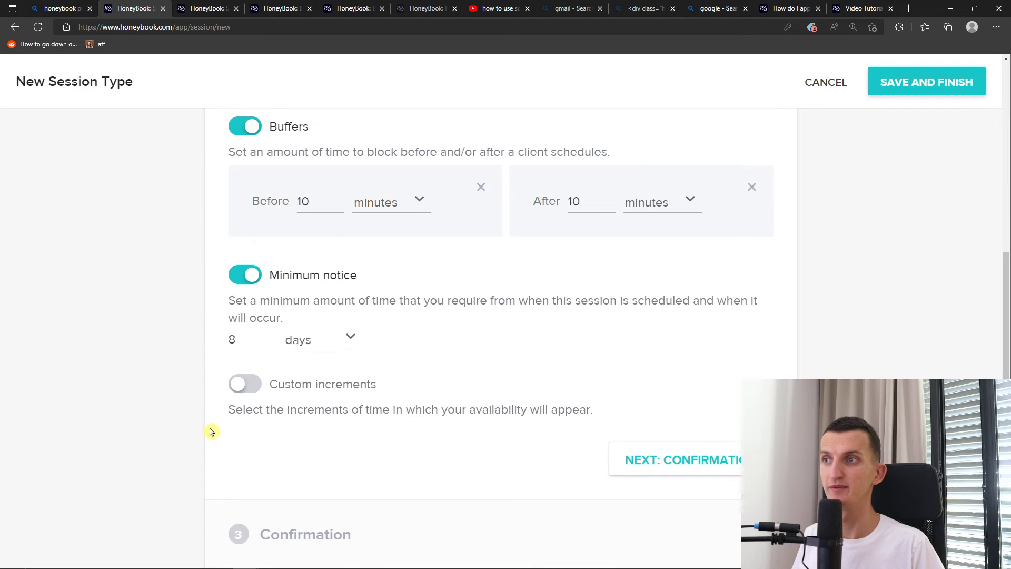
# Switch on custom increments and review the lengths, keeping 30 minutes
pyautogui.click(245, 391)
pyautogui.click(245, 390)
pyautogui.click(246, 389)
pyautogui.moveTo(256, 409); pyautogui.dragTo(593, 412)
pyautogui.tripleClick(578, 413)
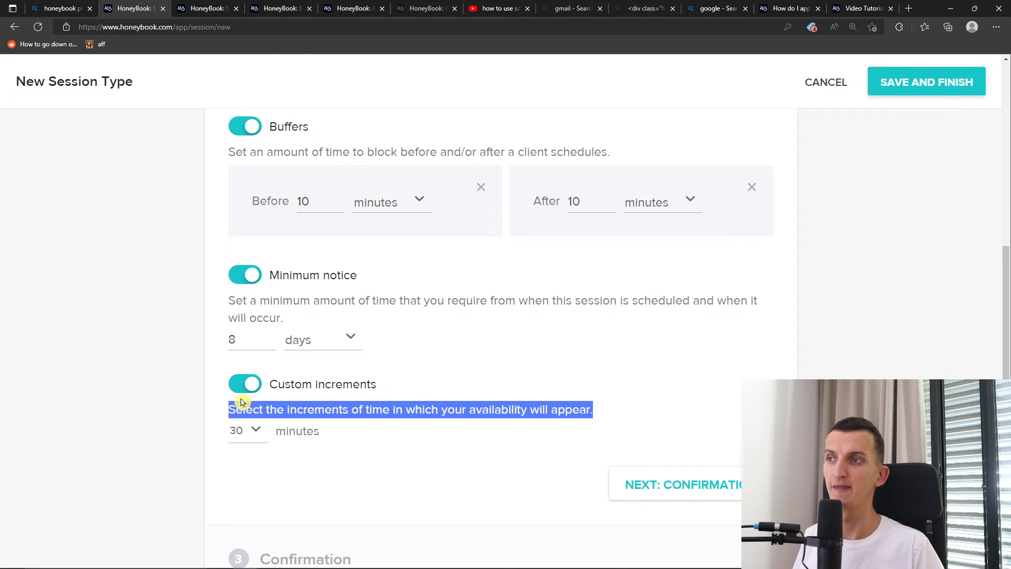
pyautogui.click(255, 436)
pyautogui.click(236, 429)
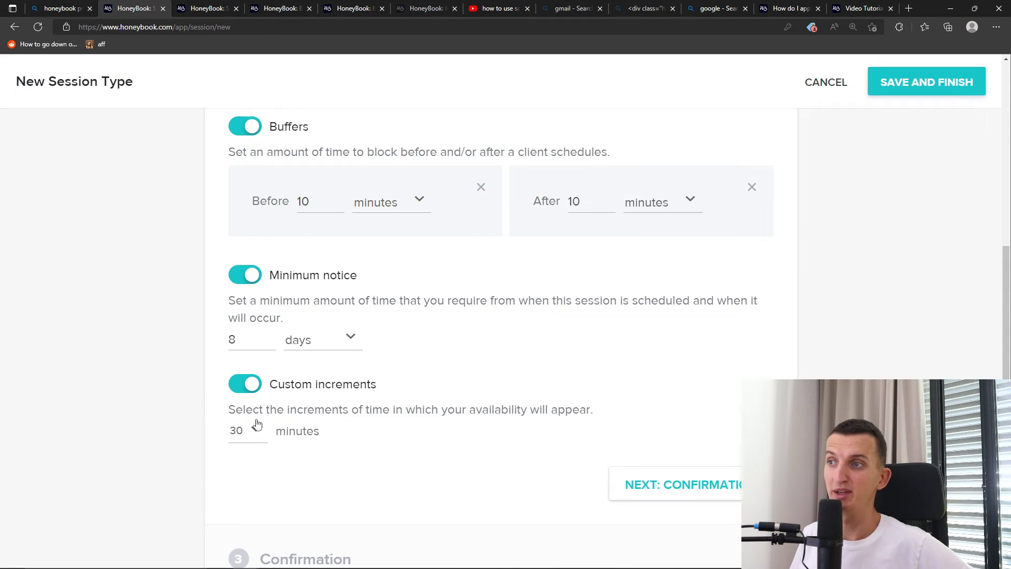
pyautogui.doubleClick(288, 409)
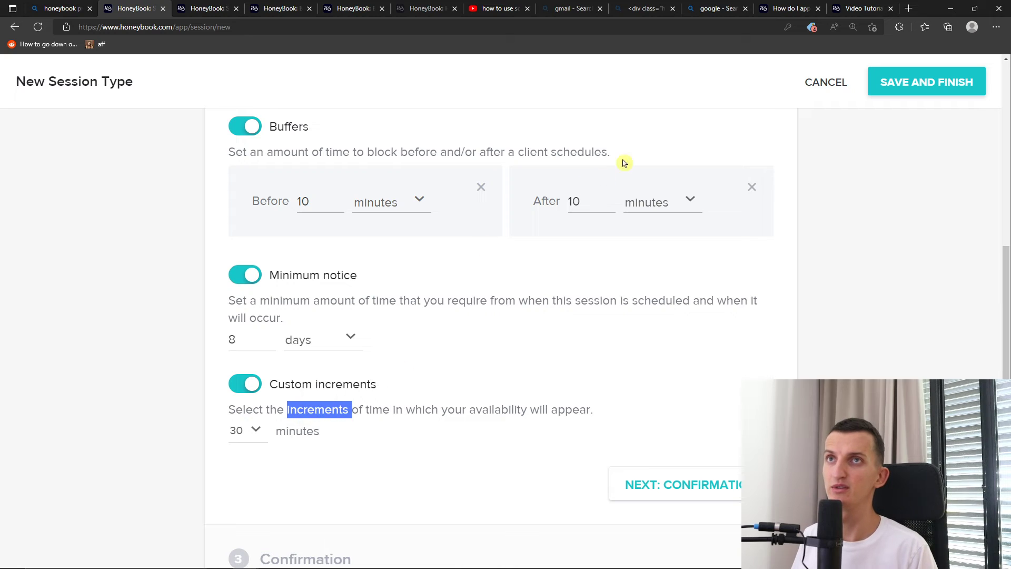
# In a new browser tab, search Google for 'increments'
pyautogui.click(911, 7)
pyautogui.write('google')
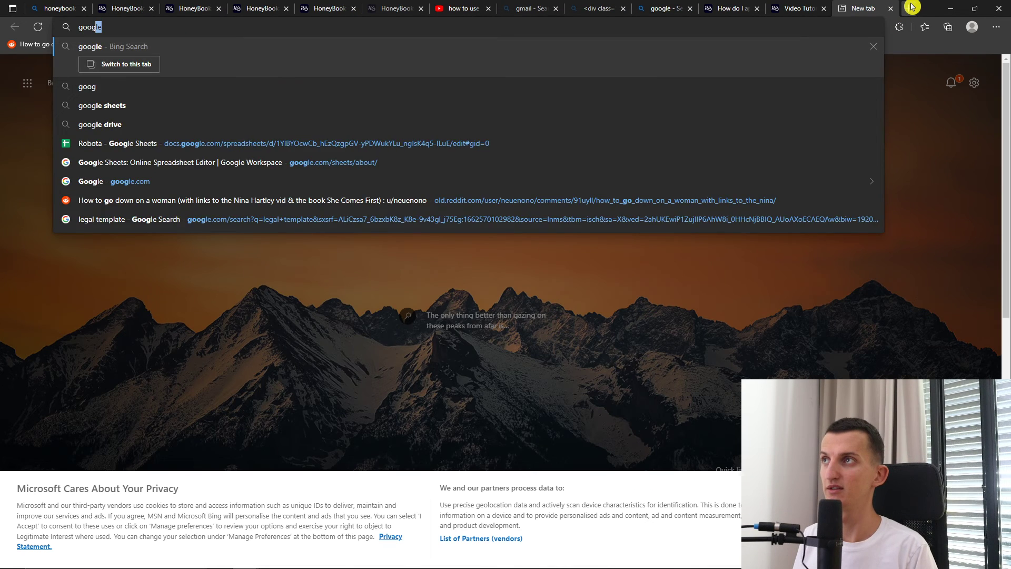
pyautogui.press('Return')
pyautogui.click(191, 28)
pyautogui.write('google')
pyautogui.press('Return')
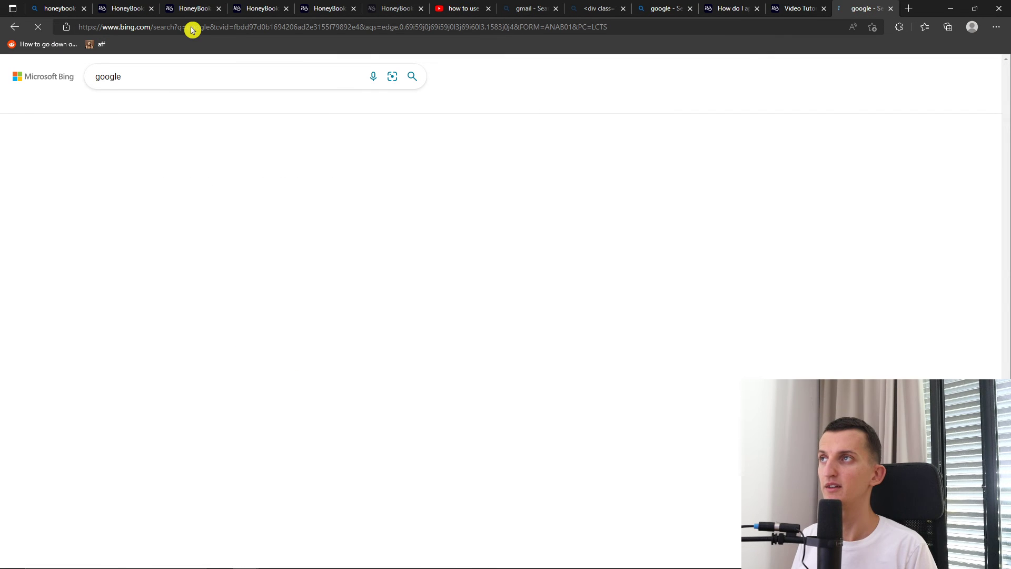
pyautogui.click(117, 213)
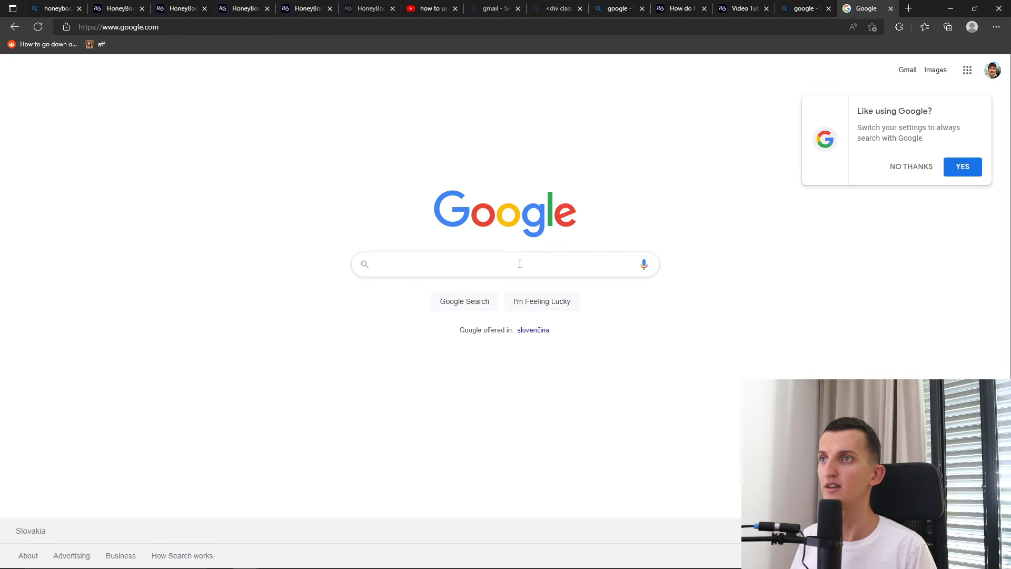
pyautogui.write('increments')
pyautogui.press('Return')
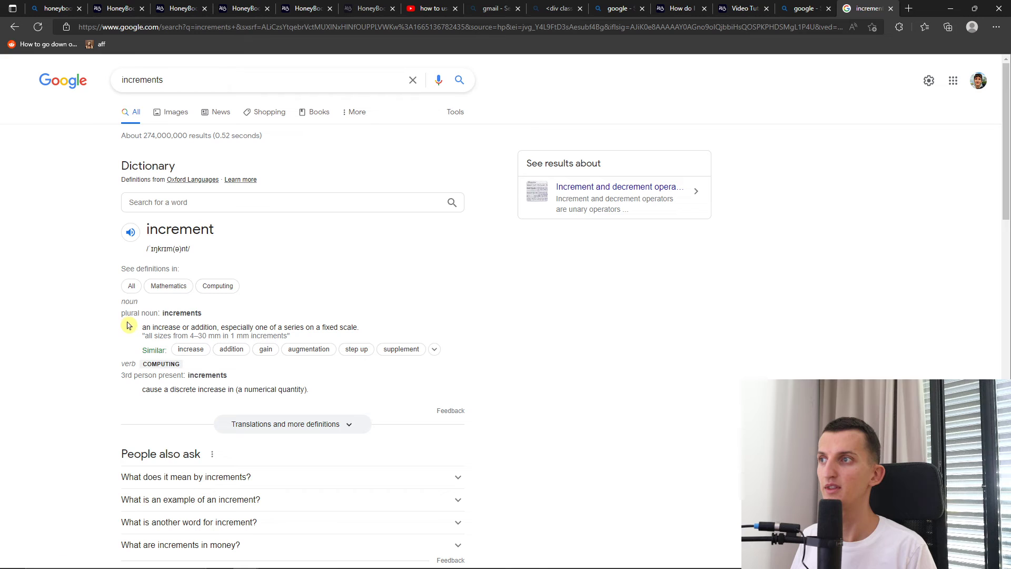
# Read the definition of increment, then return to the New Session Type tab
pyautogui.moveTo(161, 327); pyautogui.dragTo(384, 329)
pyautogui.click(184, 9)
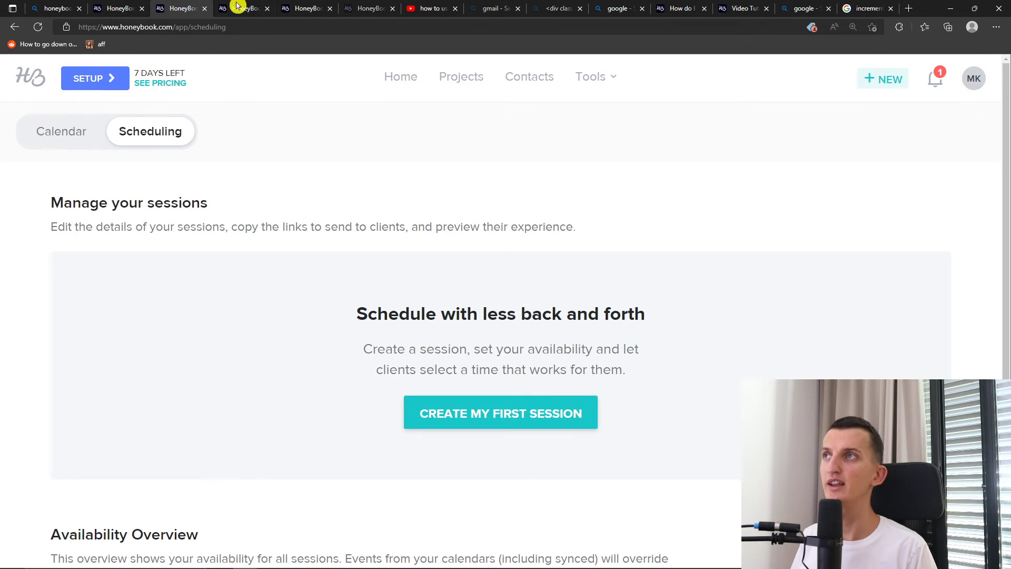
pyautogui.click(226, 8)
pyautogui.click(290, 4)
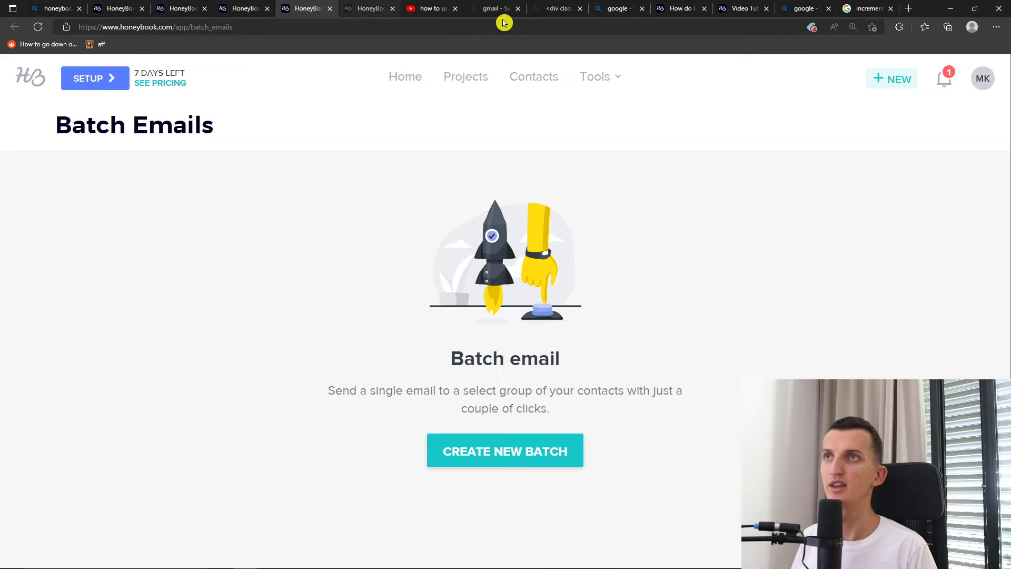
pyautogui.click(708, 6)
pyautogui.click(735, 6)
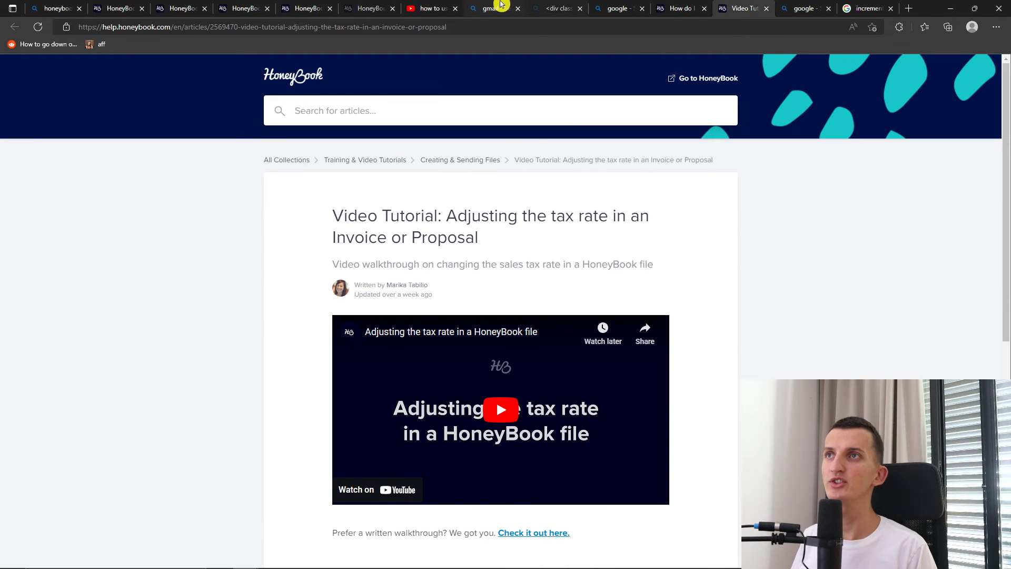
pyautogui.click(382, 4)
pyautogui.click(315, 5)
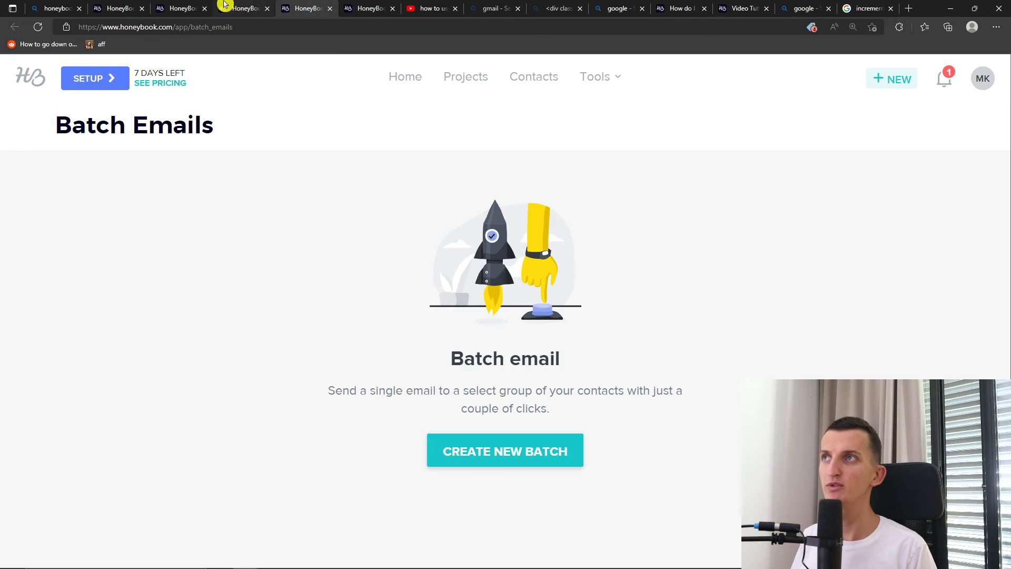
pyautogui.click(227, 5)
pyautogui.click(119, 4)
pyautogui.scroll(-1, 236, 355)
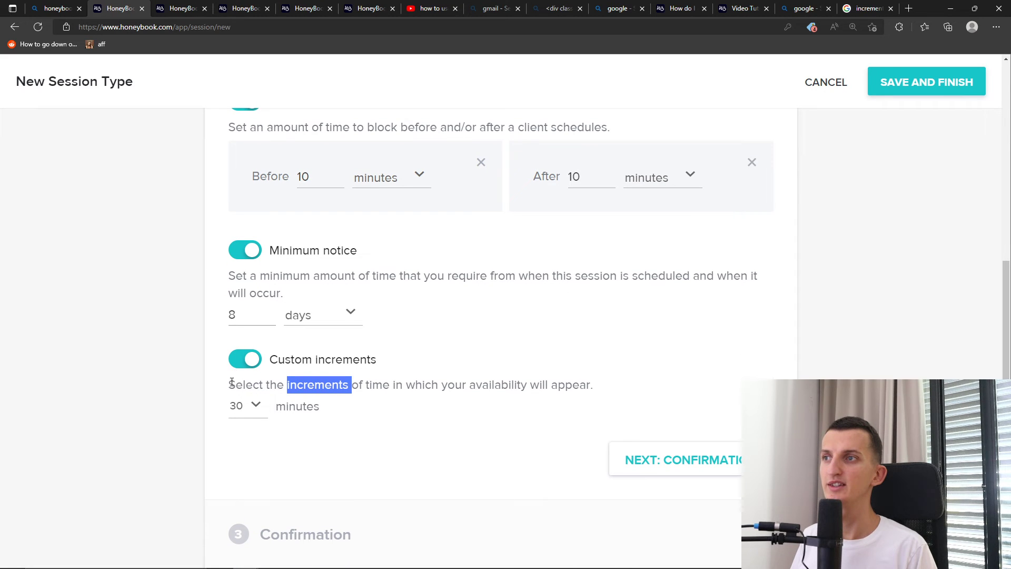
# Set custom increments to 10 minutes and continue to the confirmation step
pyautogui.click(383, 404)
pyautogui.click(260, 410)
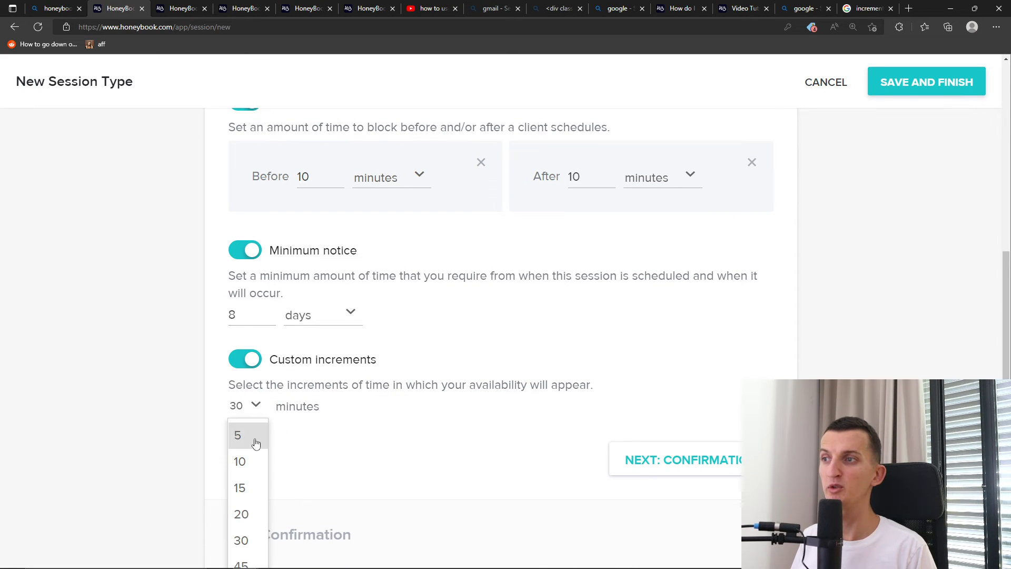
pyautogui.click(242, 462)
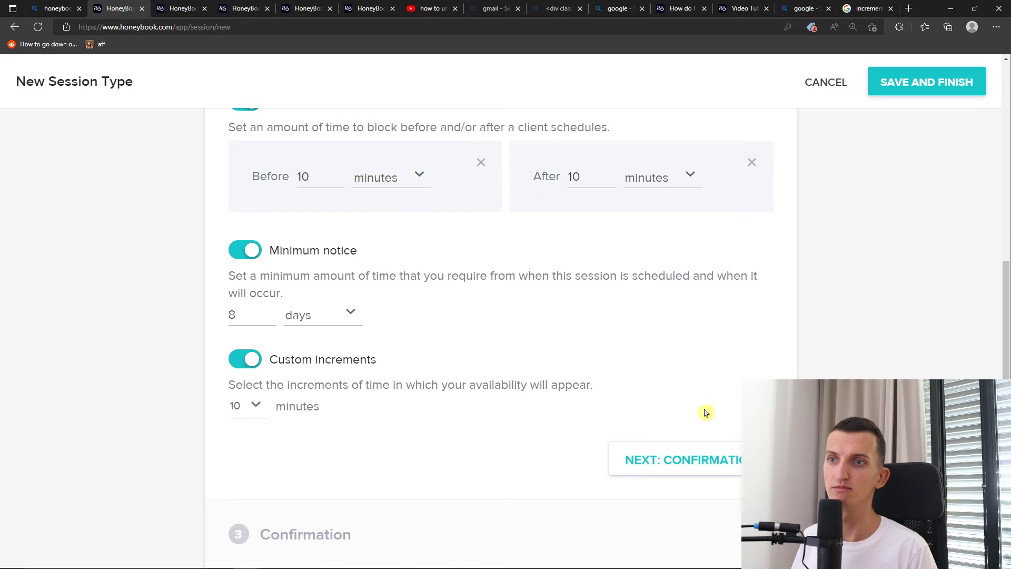
pyautogui.click(648, 459)
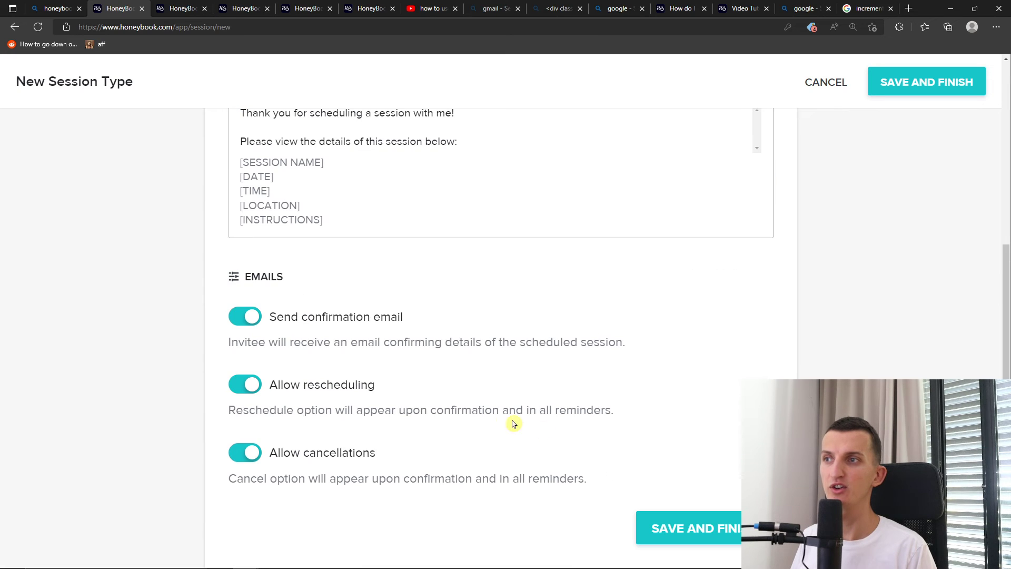
# Review the confirmation message and email toggles, leaving the confirmation email on
pyautogui.scroll(4, 542, 430)
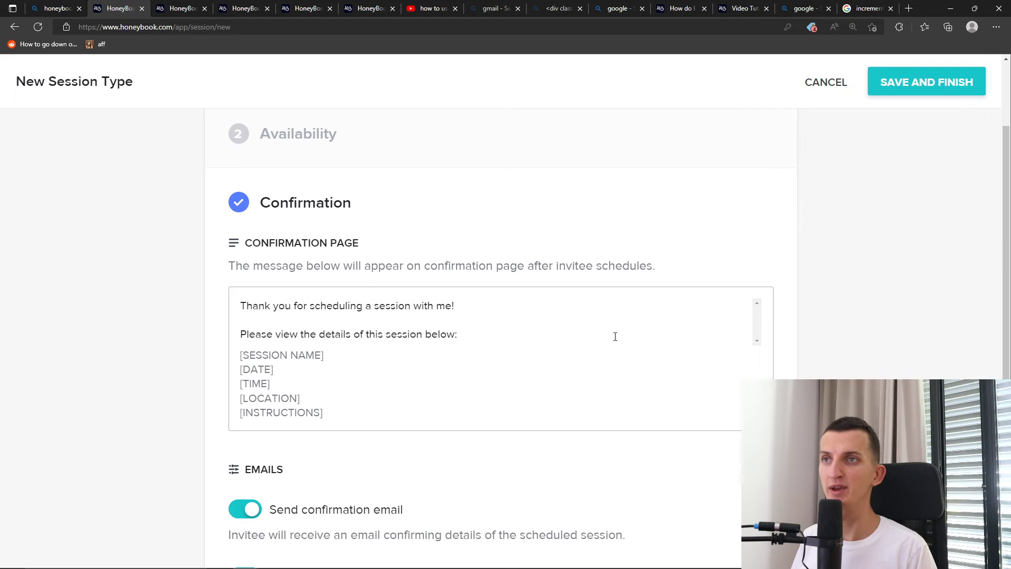
pyautogui.scroll(-2, 615, 337)
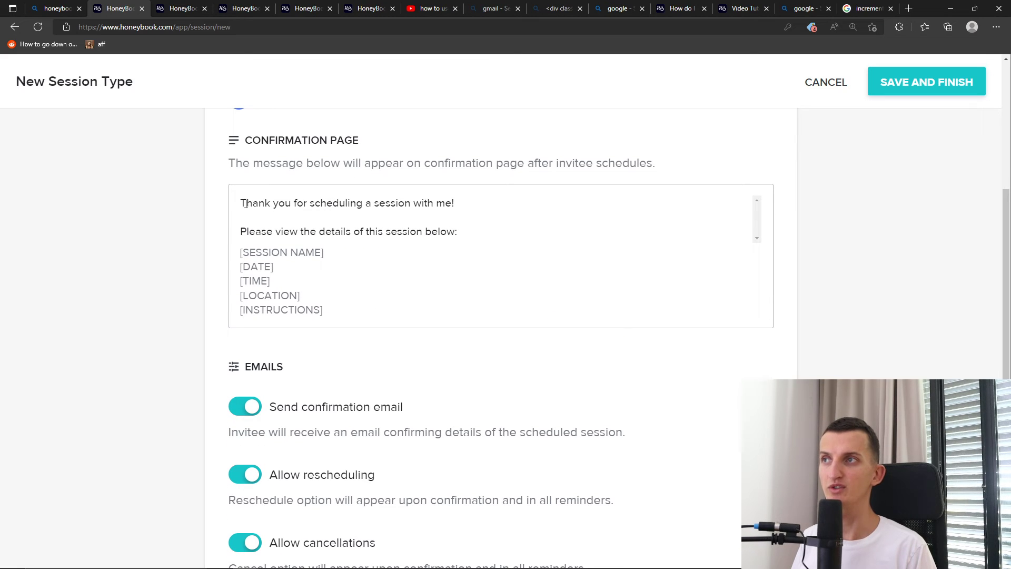
pyautogui.moveTo(237, 202); pyautogui.dragTo(1007, 345)
pyautogui.click(598, 211)
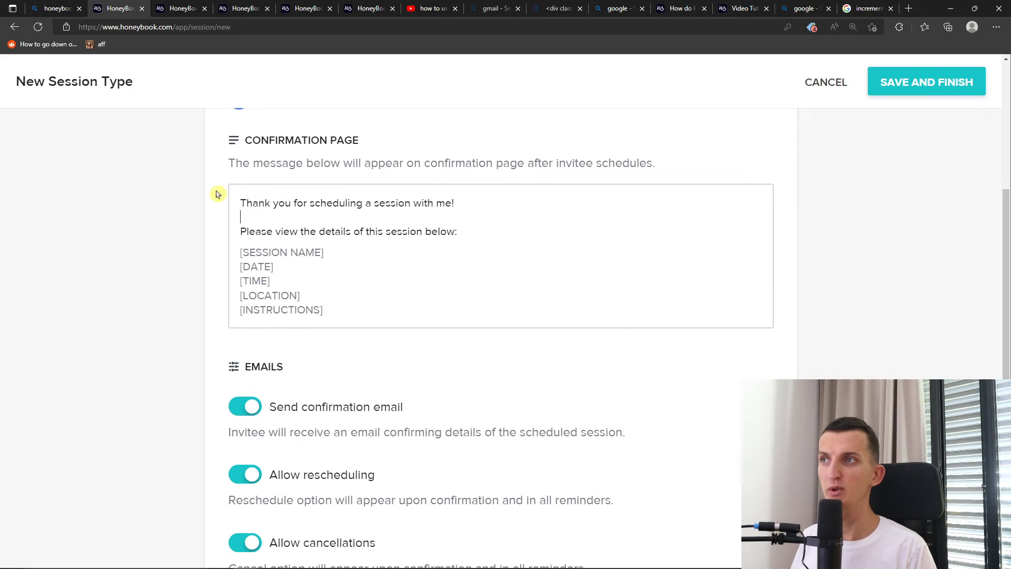
pyautogui.moveTo(274, 231); pyautogui.dragTo(458, 232)
pyautogui.click(548, 234)
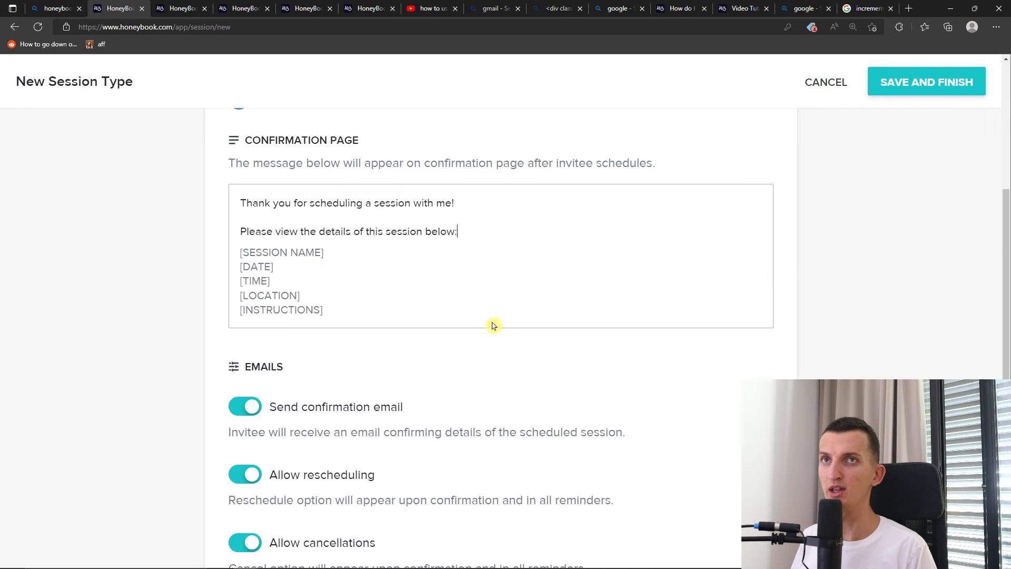
pyautogui.scroll(-2, 477, 324)
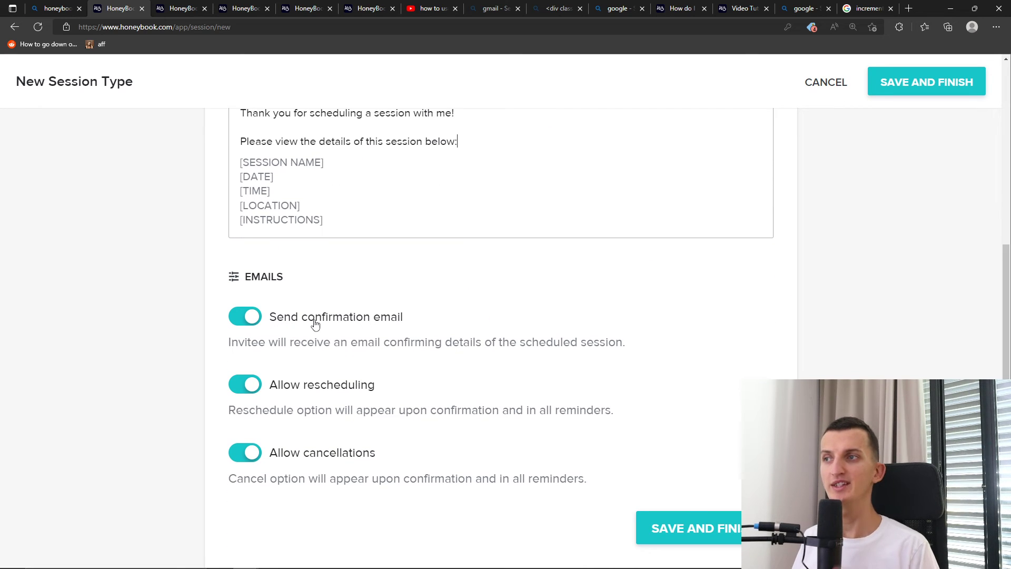
pyautogui.click(232, 332)
pyautogui.click(235, 328)
pyautogui.moveTo(230, 411); pyautogui.dragTo(638, 416)
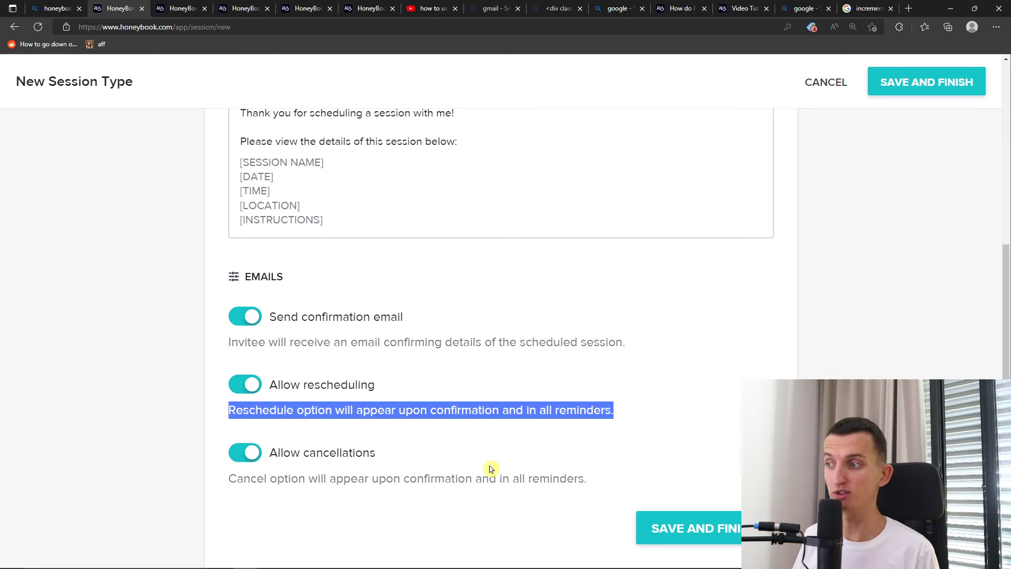
# Save the Coaching session type and copy its booking link
pyautogui.click(730, 537)
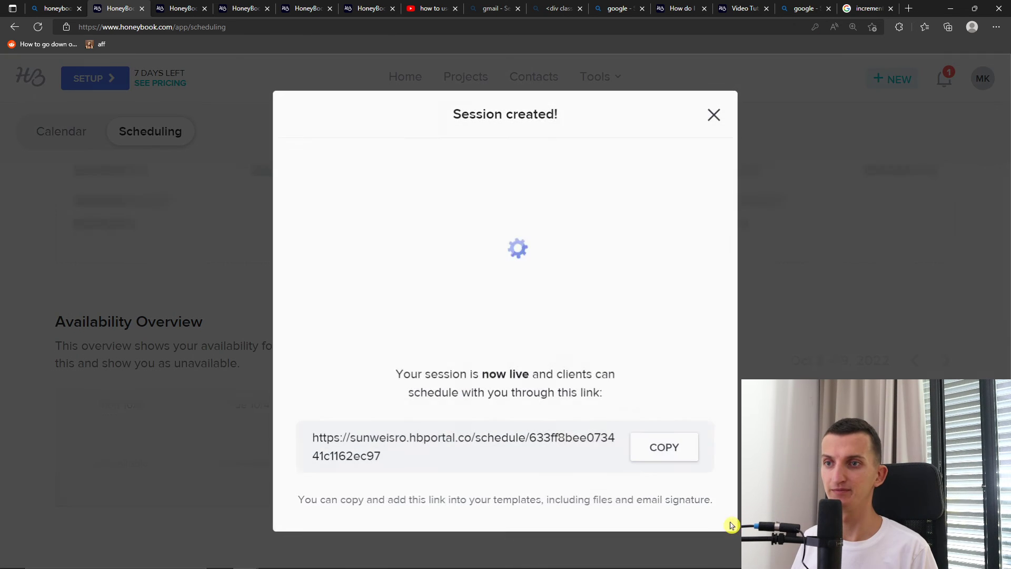
pyautogui.moveTo(423, 456); pyautogui.dragTo(305, 435)
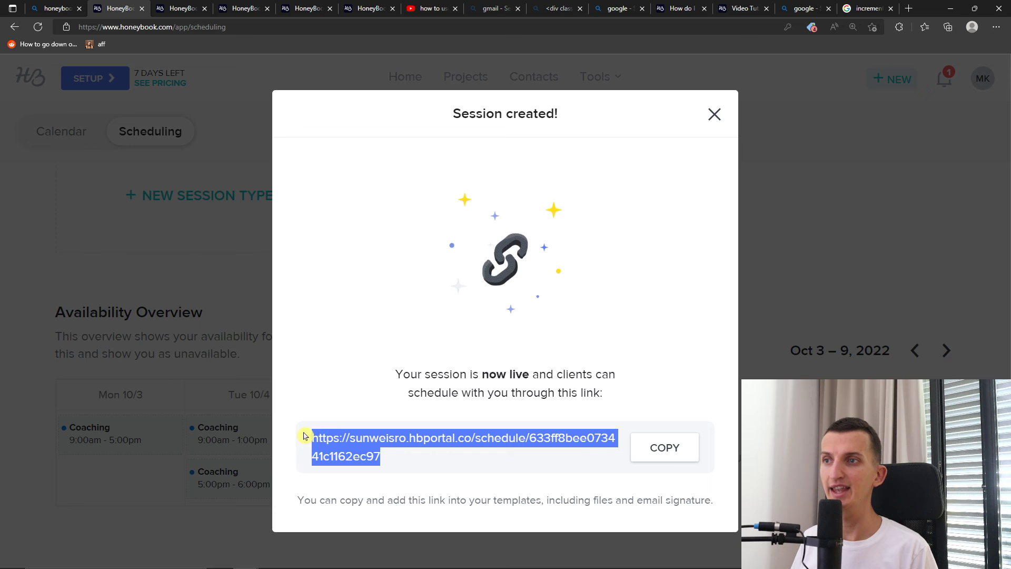
pyautogui.click(657, 452)
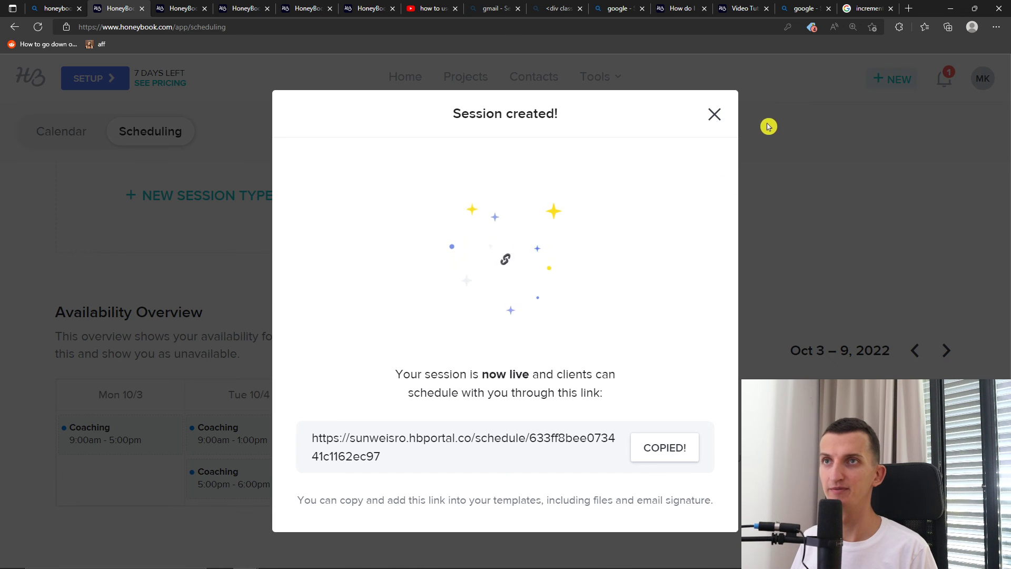
pyautogui.click(713, 113)
# Load the copied booking link in a new private browser window
pyautogui.scroll(2, 200, 255)
pyautogui.scroll(-2, 246, 330)
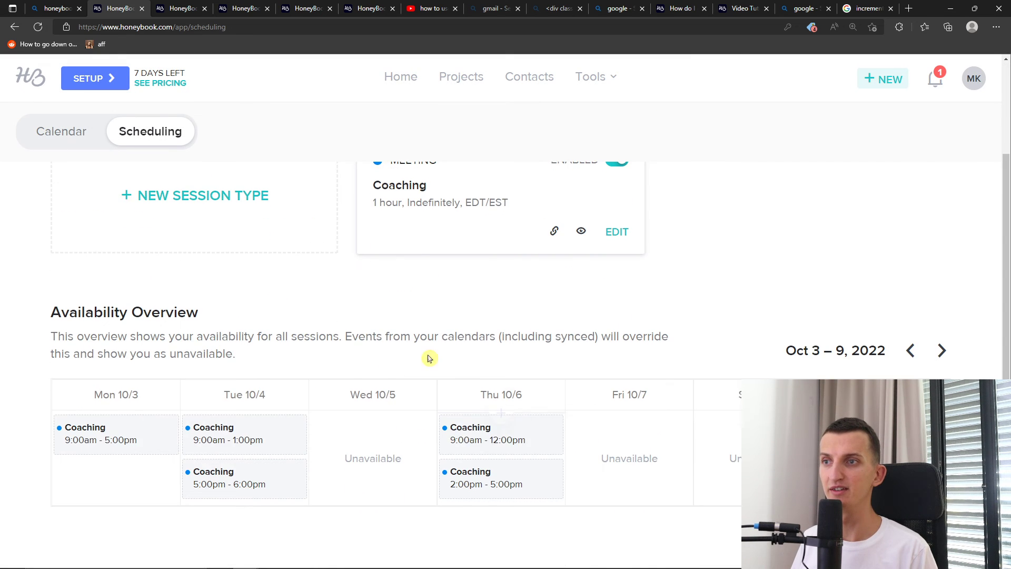
pyautogui.scroll(2, 339, 316)
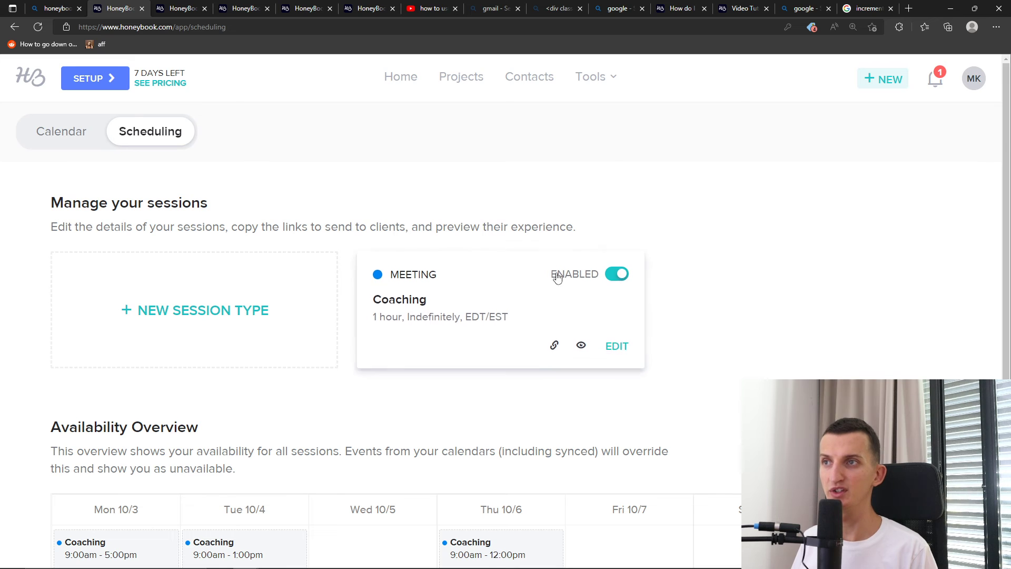
pyautogui.scroll(-2, 526, 253)
pyautogui.scroll(2, 447, 211)
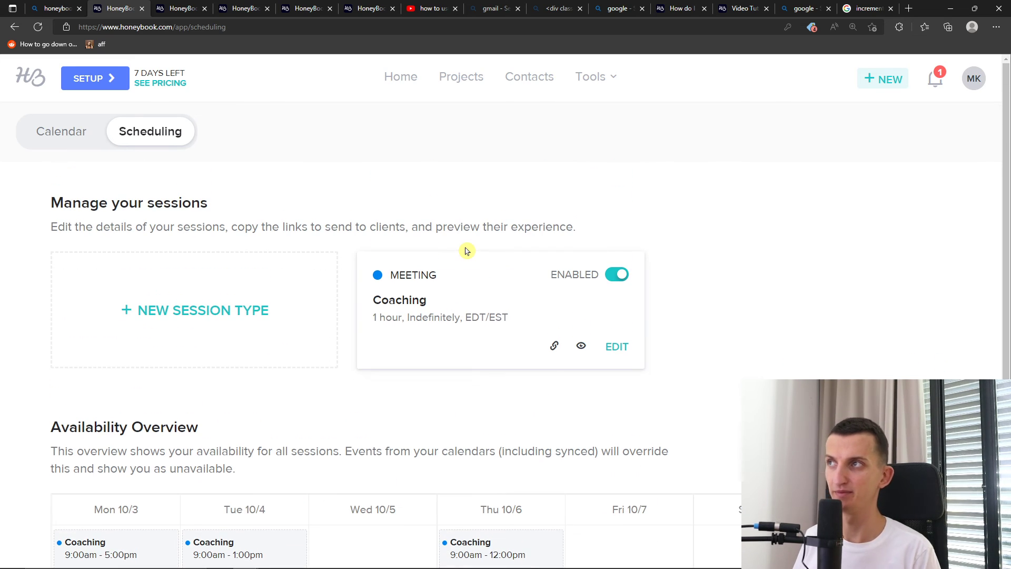
pyautogui.hotkey('ctrl', 'shift', 'n')
pyautogui.hotkey('ctrl', 'v')
pyautogui.press('Return')
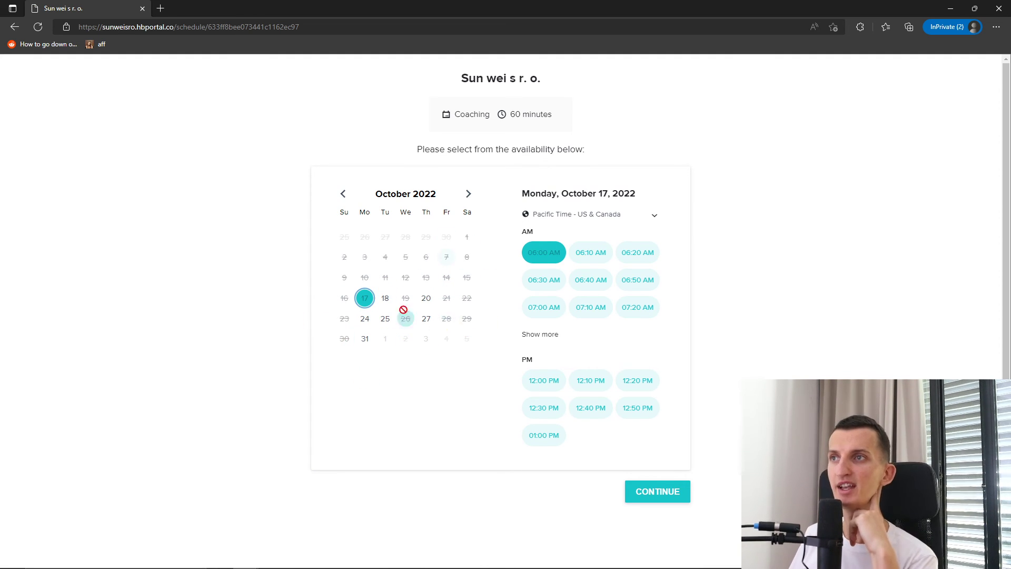
# Pick Thursday, October 20 and browse the early-morning time slots
pyautogui.click(426, 298)
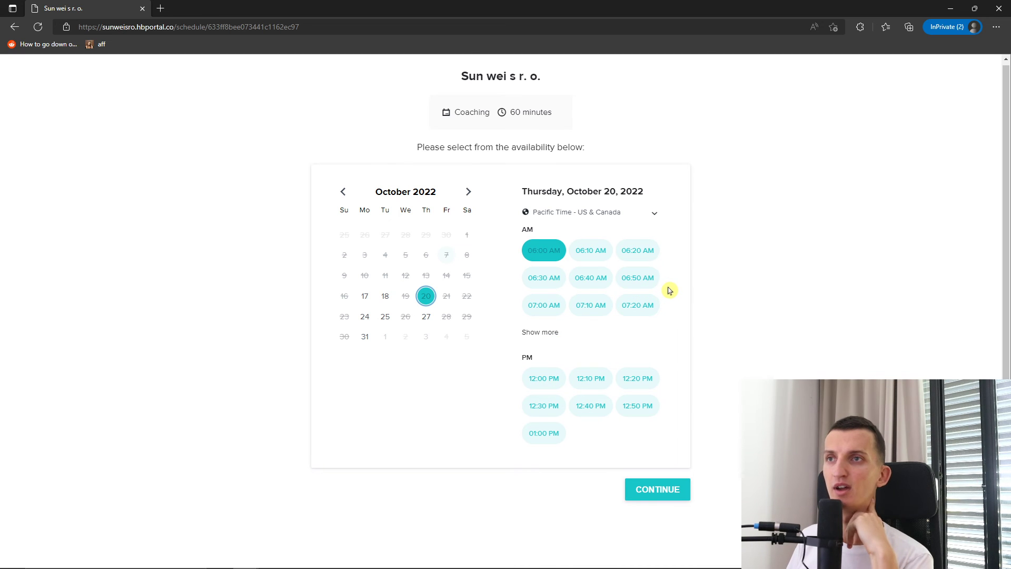
pyautogui.click(640, 281)
pyautogui.click(638, 315)
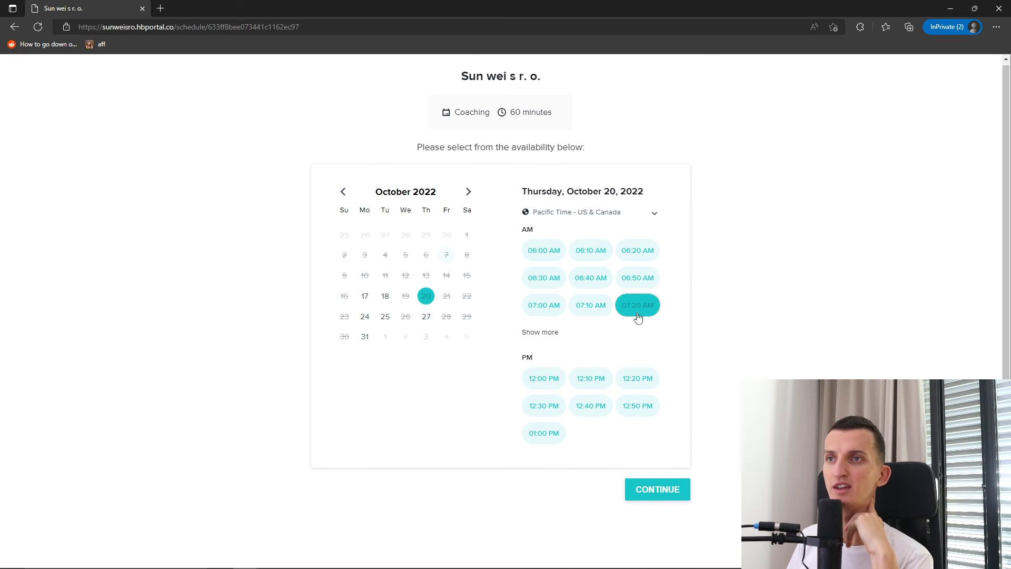
pyautogui.click(578, 306)
pyautogui.click(544, 306)
pyautogui.click(581, 284)
pyautogui.click(585, 302)
pyautogui.click(631, 279)
pyautogui.click(633, 256)
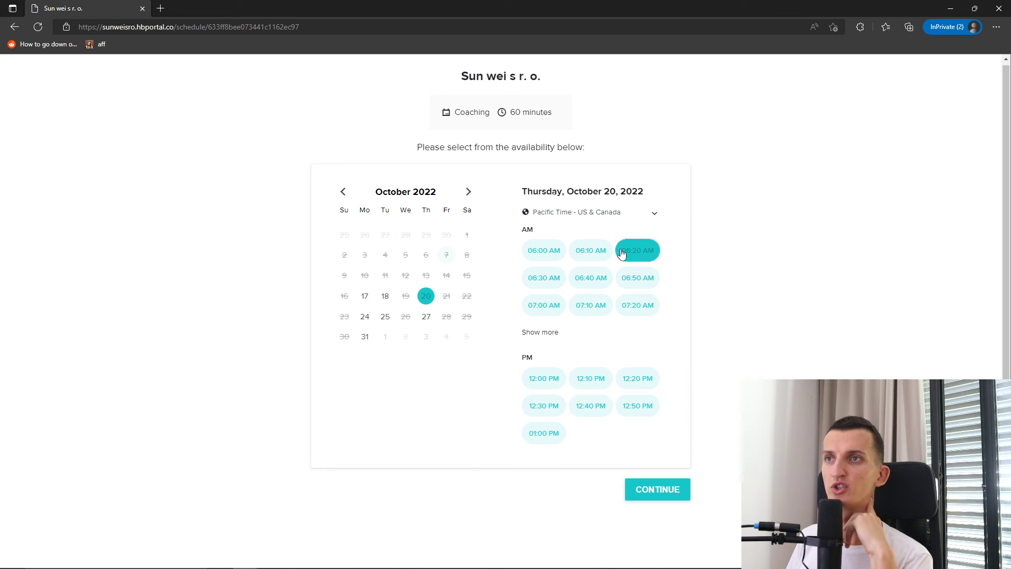
pyautogui.click(591, 257)
pyautogui.click(588, 273)
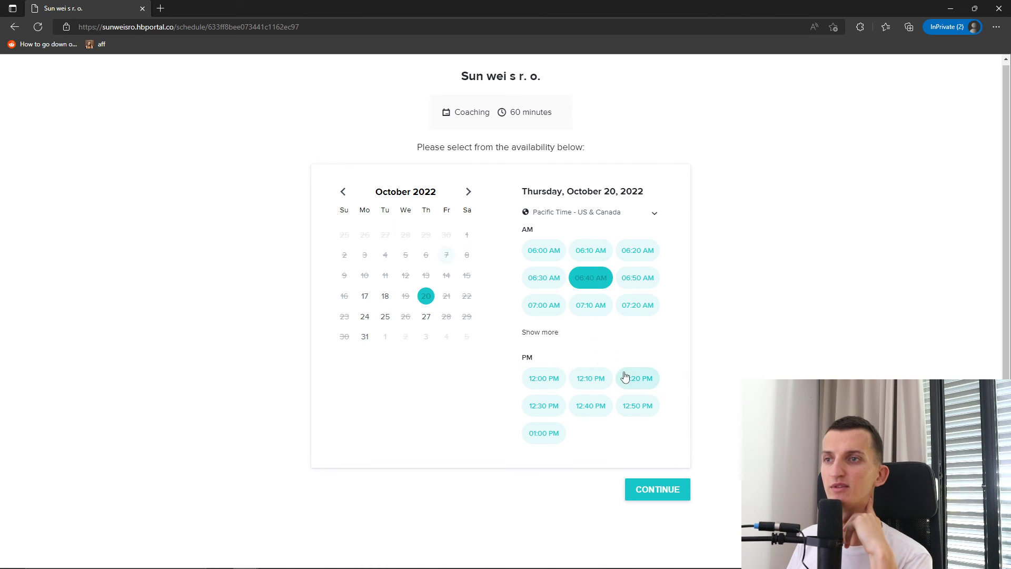
# Choose the 12:00 PM slot and continue to the contact form
pyautogui.click(544, 378)
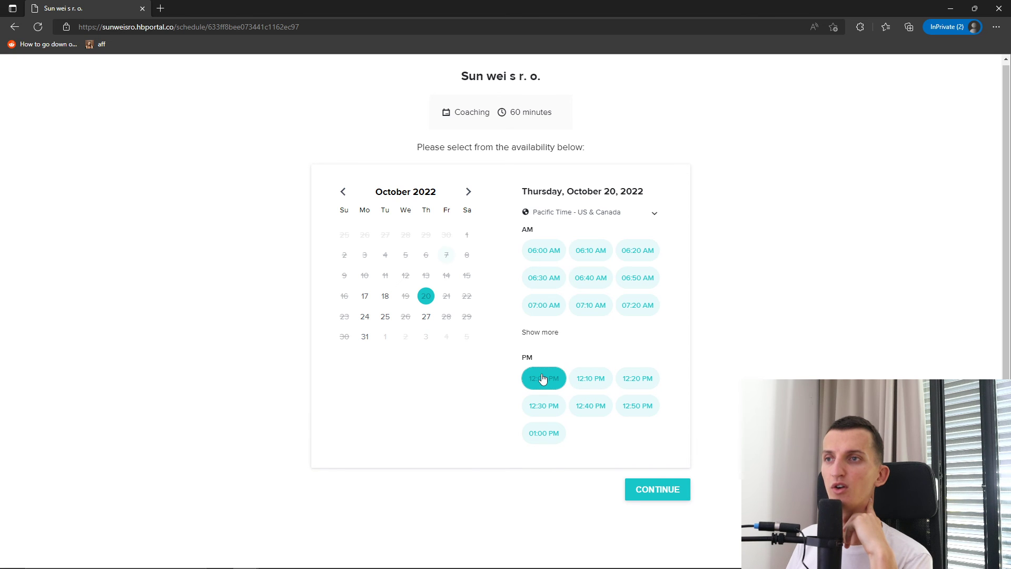
pyautogui.click(655, 491)
pyautogui.click(451, 247)
# Enter the client's full name and e-mail, confirm the booking, and close the private window
pyautogui.write('Marcus aurelius')
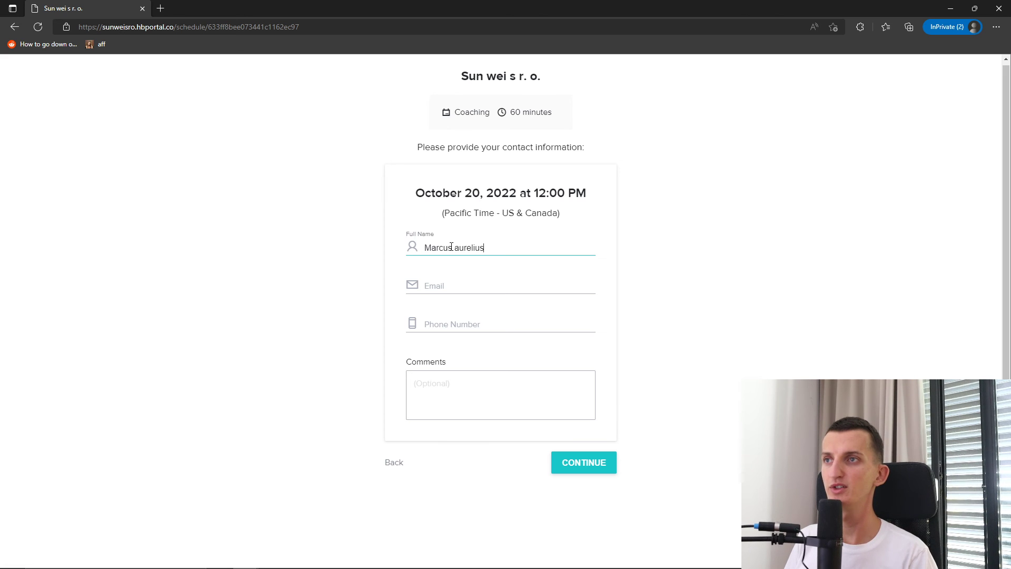
pyautogui.press('Tab')
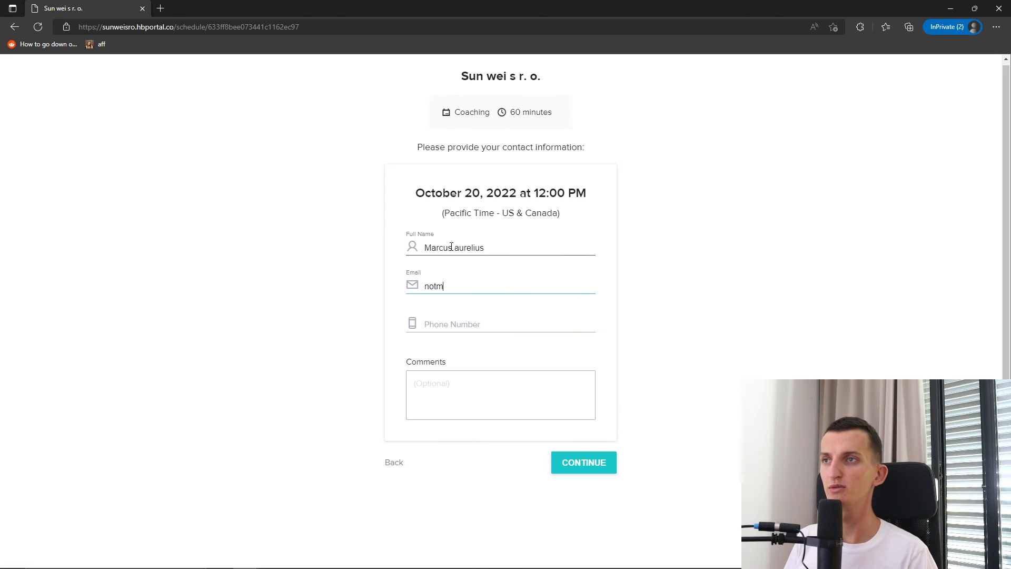
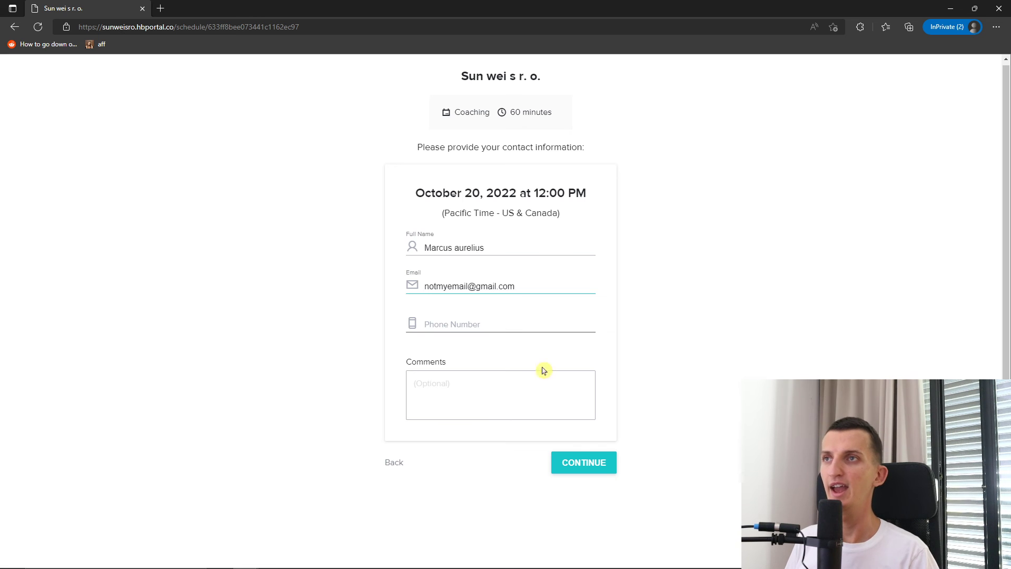
pyautogui.click(584, 465)
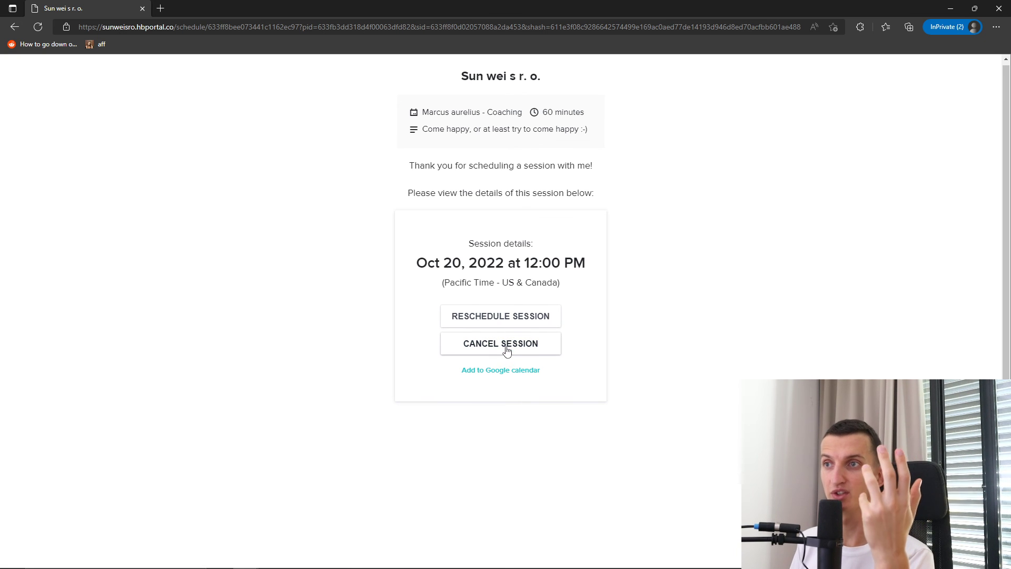
pyautogui.click(950, 7)
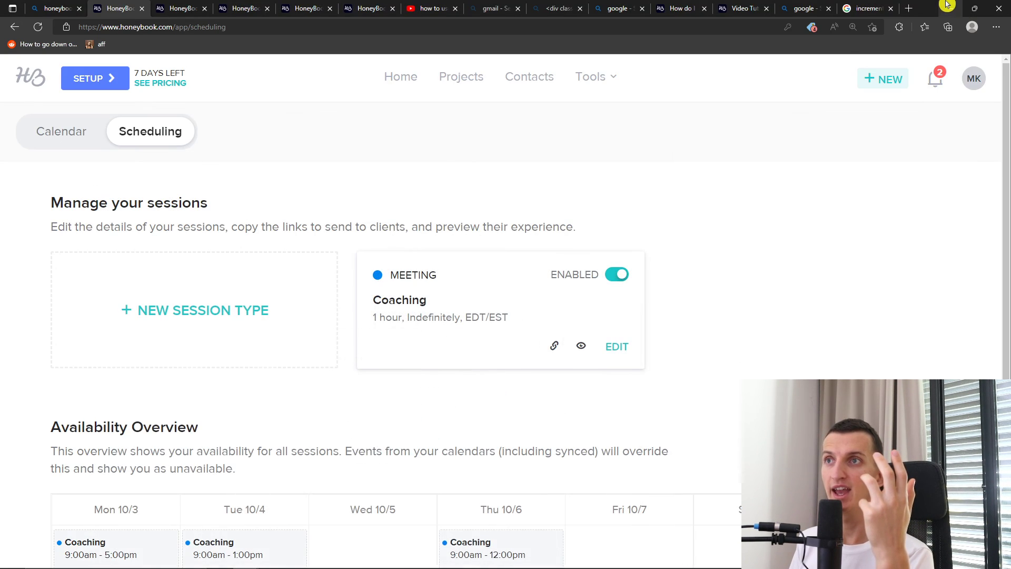
# Reload Scheduling, review Coaching availability for Oct 10–16 and Oct 17–23, then view the October 2022 month calendar
pyautogui.click(38, 27)
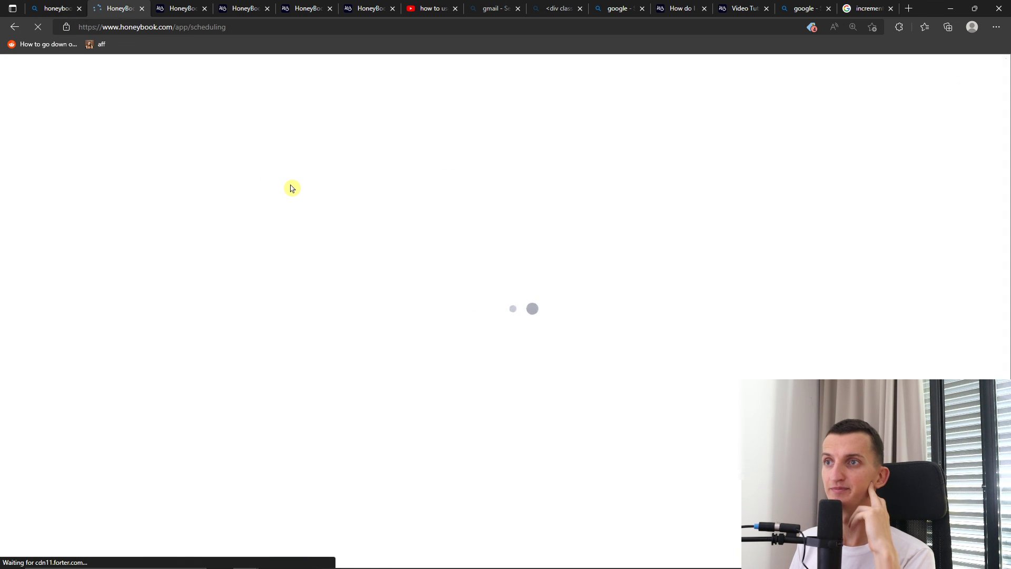
pyautogui.scroll(-3, 292, 190)
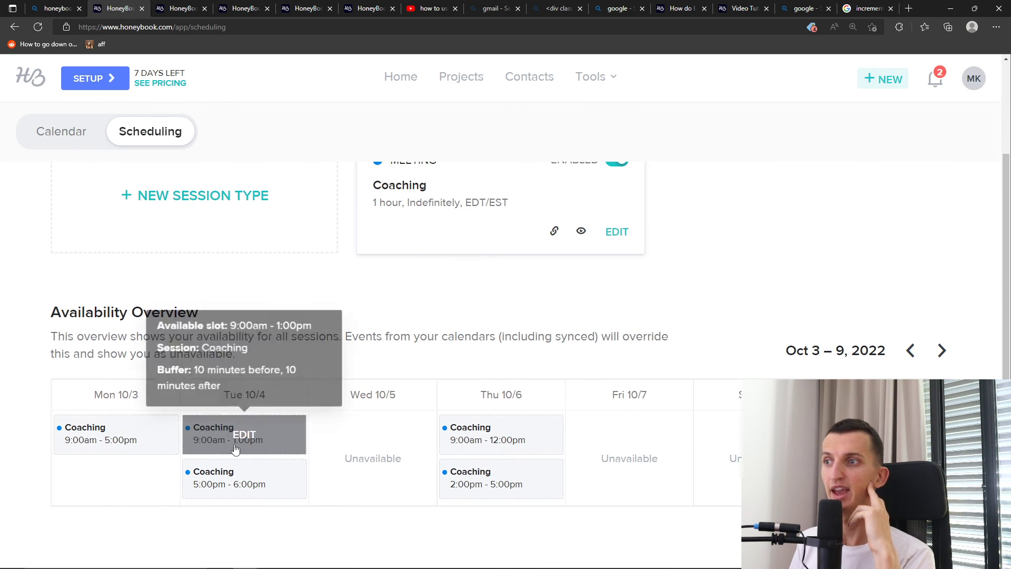
pyautogui.click(940, 349)
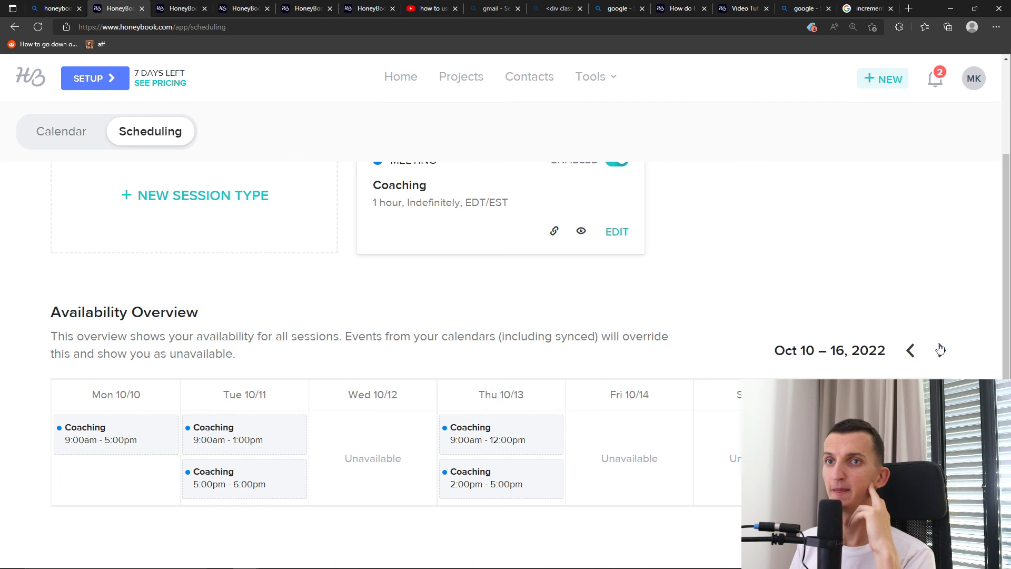
pyautogui.click(940, 350)
pyautogui.click(905, 350)
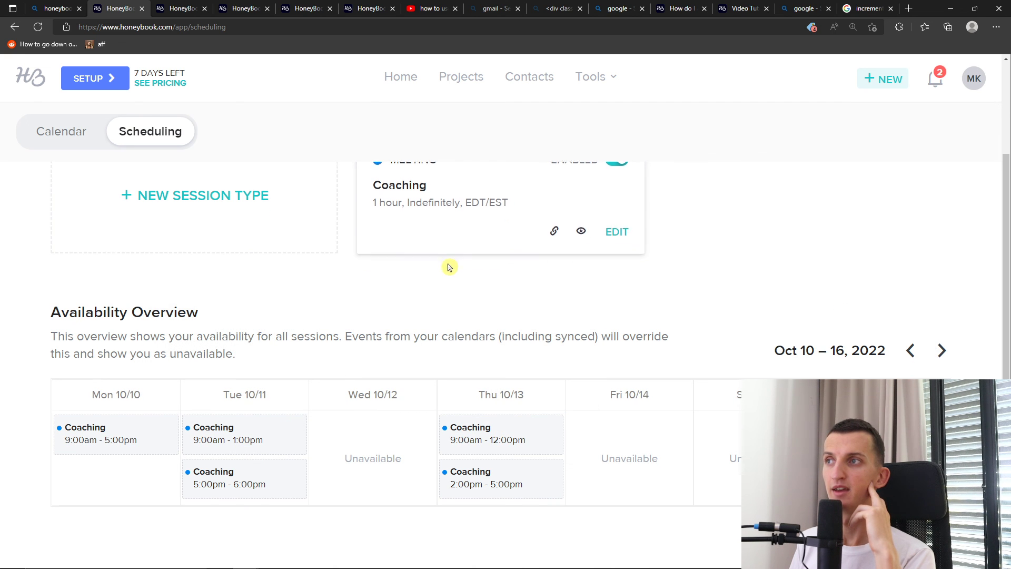
pyautogui.scroll(2, 122, 176)
pyautogui.click(89, 132)
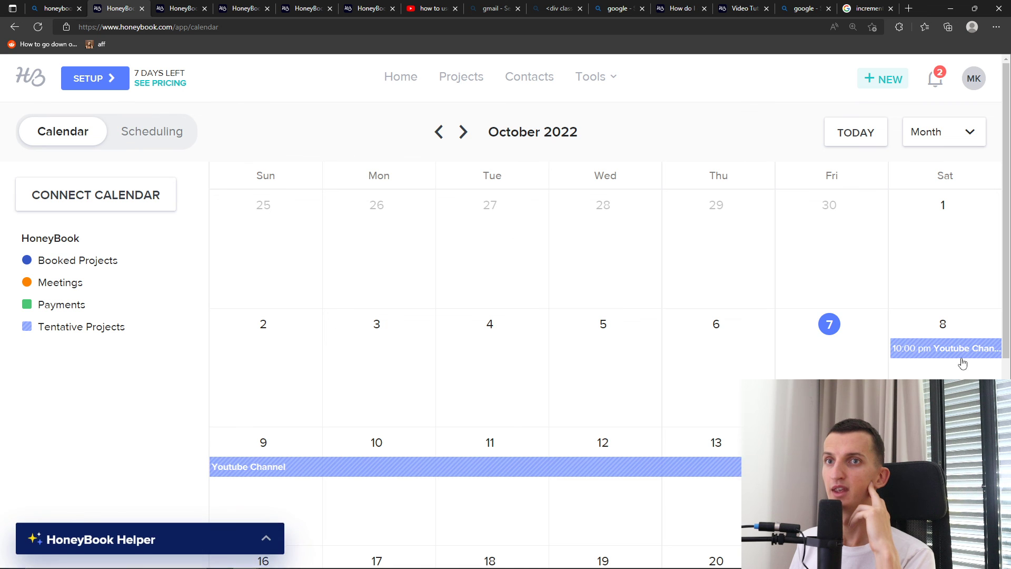
# Inspect the October 20 Coaching booking's details on the calendar, then return to Scheduling
pyautogui.scroll(-4, 904, 368)
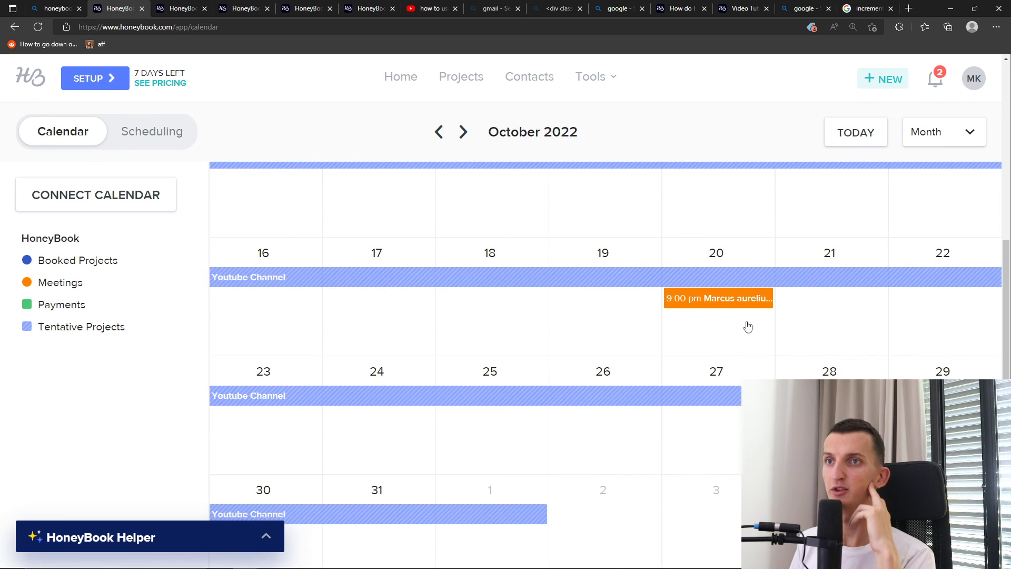
pyautogui.click(716, 303)
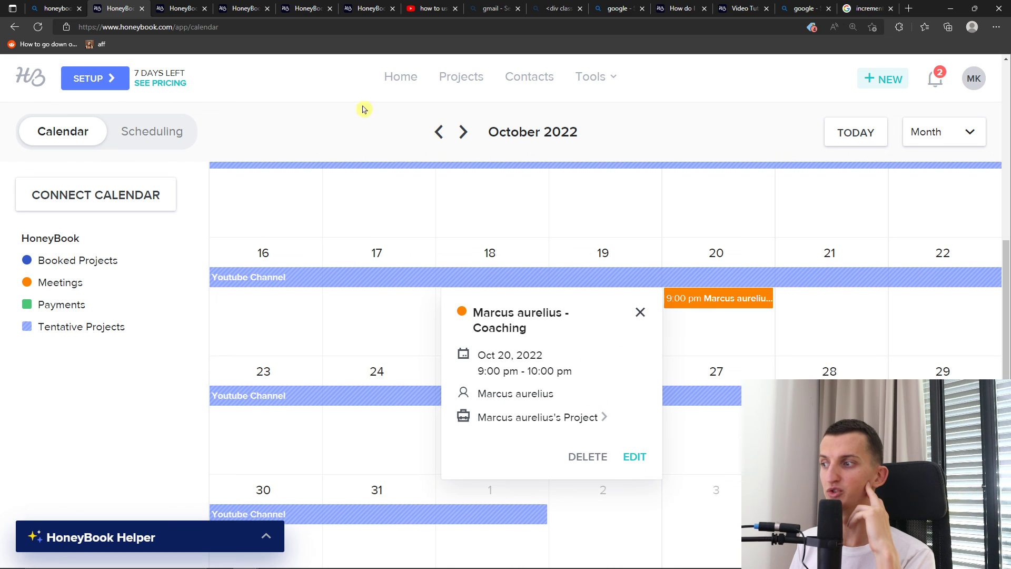
pyautogui.click(135, 136)
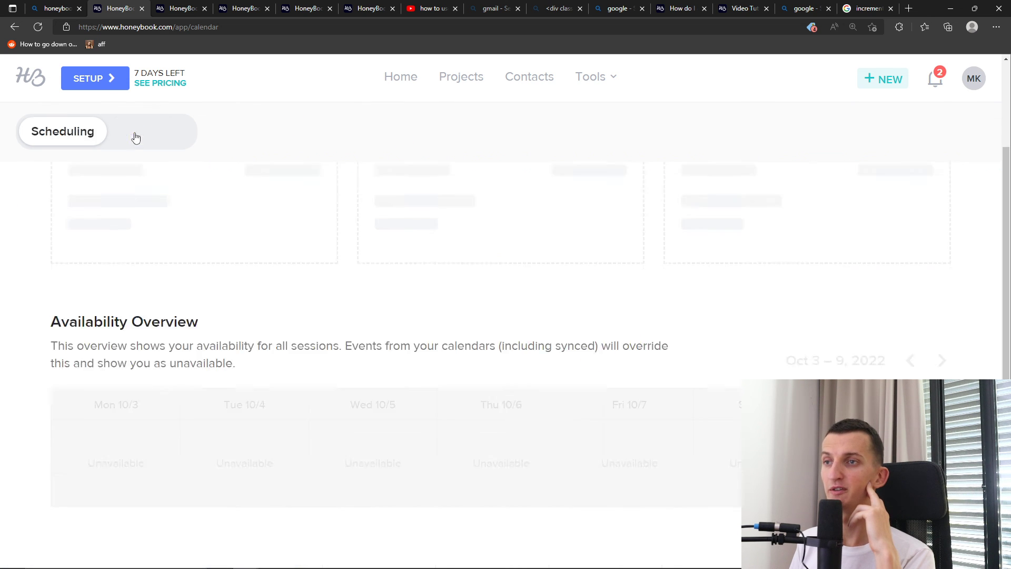
pyautogui.scroll(-2, 434, 266)
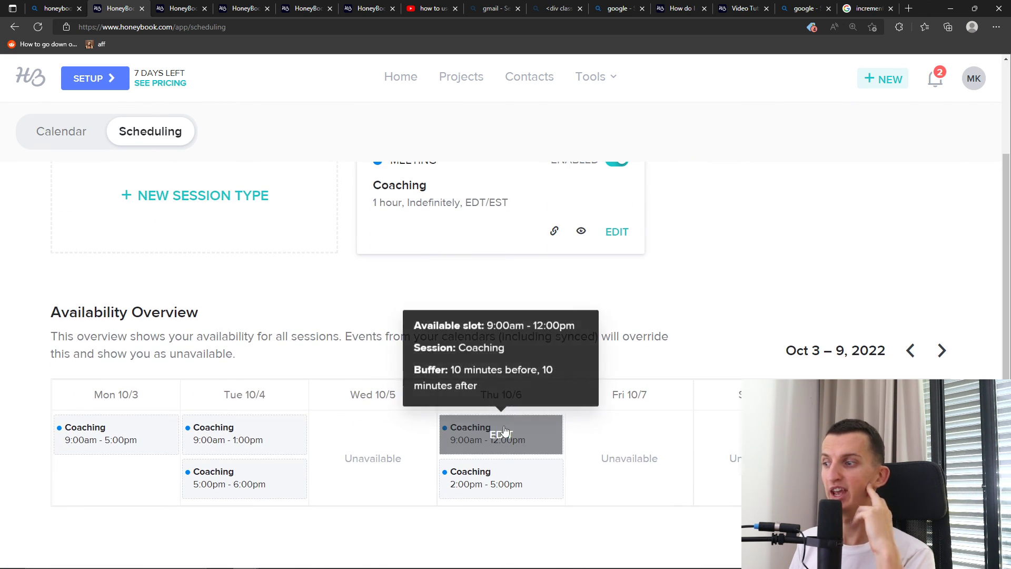
pyautogui.scroll(2, 962, 240)
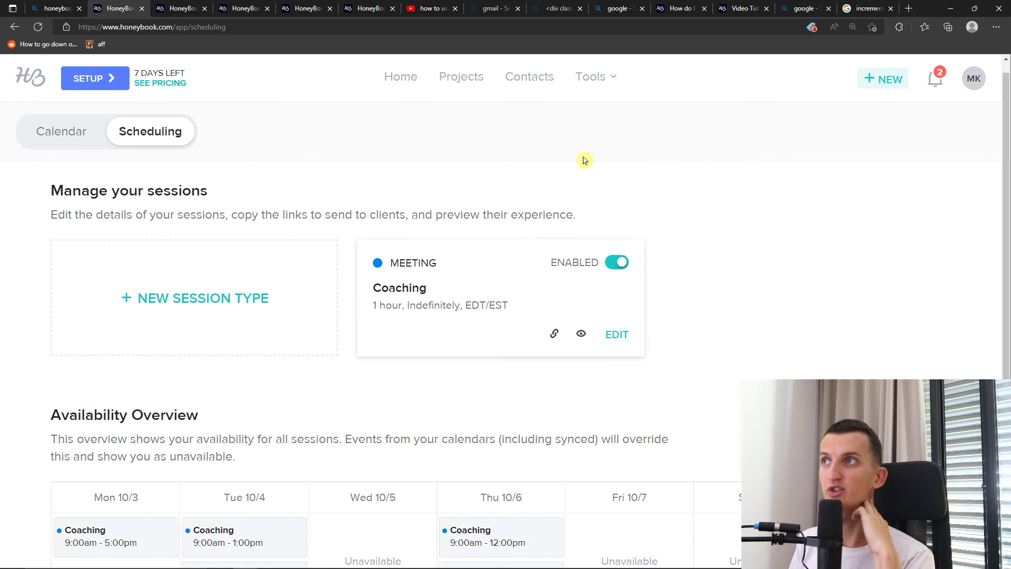
pyautogui.scroll(-2, 839, 332)
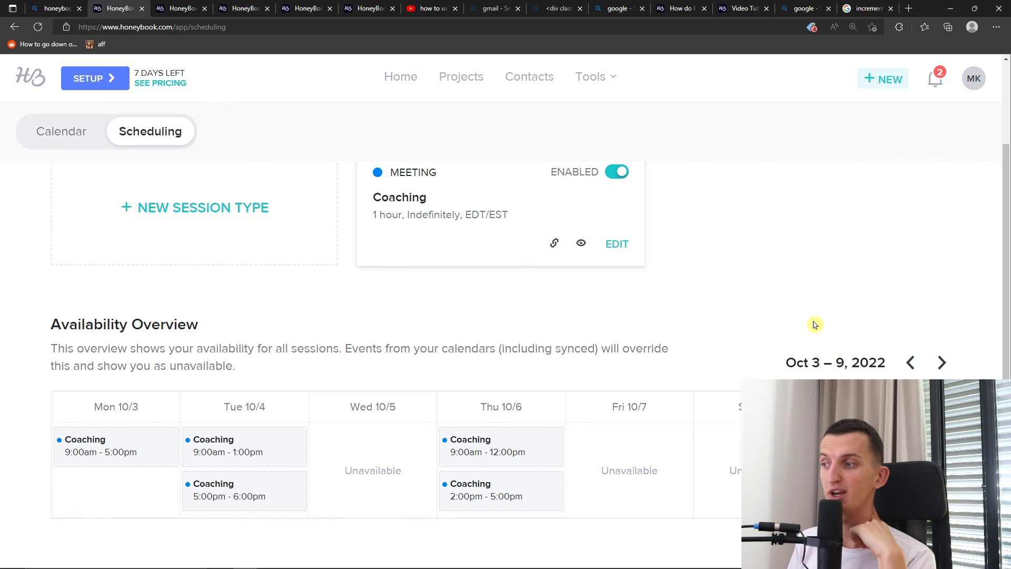
pyautogui.scroll(2, 817, 325)
pyautogui.scroll(-2, 763, 353)
pyautogui.scroll(2, 695, 395)
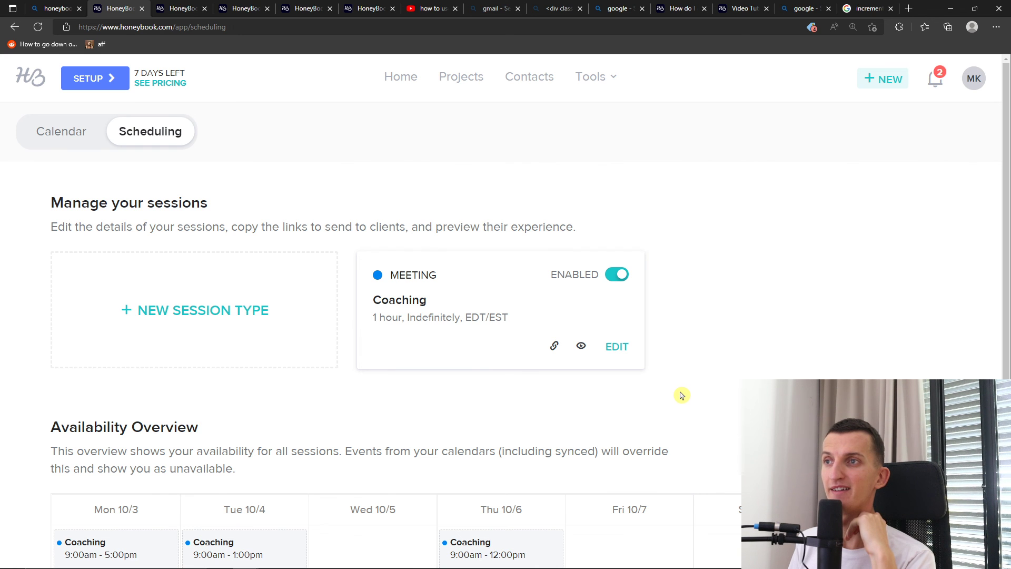
pyautogui.scroll(-3, 681, 395)
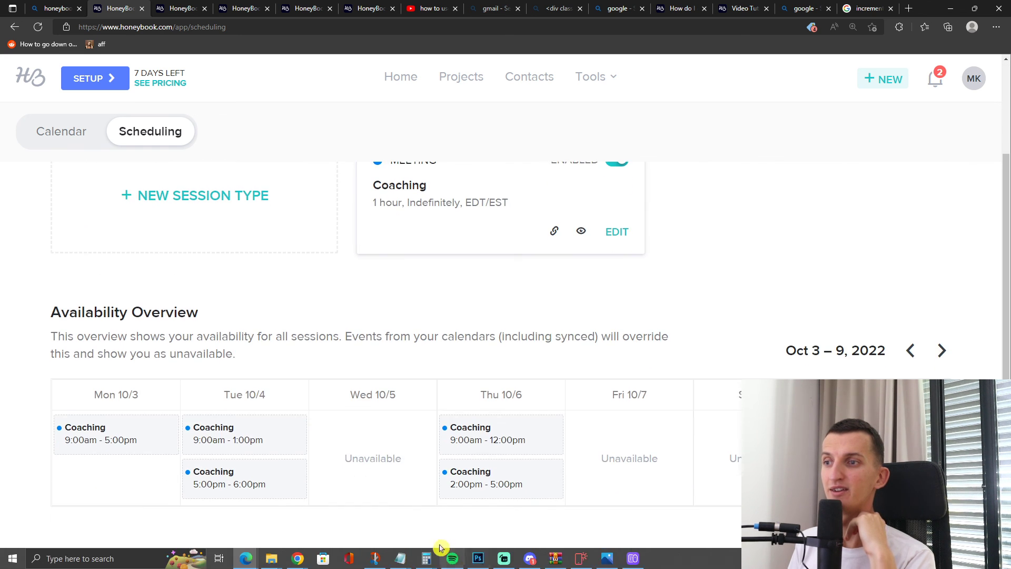